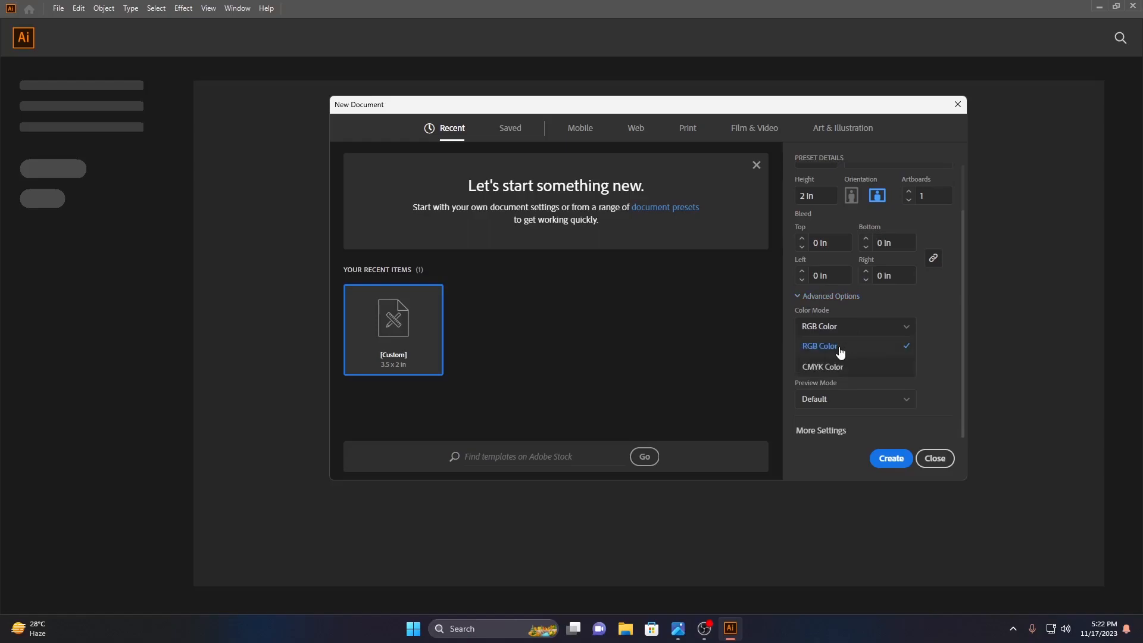
Create the new document with the colour mode set to CMYK Color
click(871, 362)
click(855, 384)
click(894, 457)
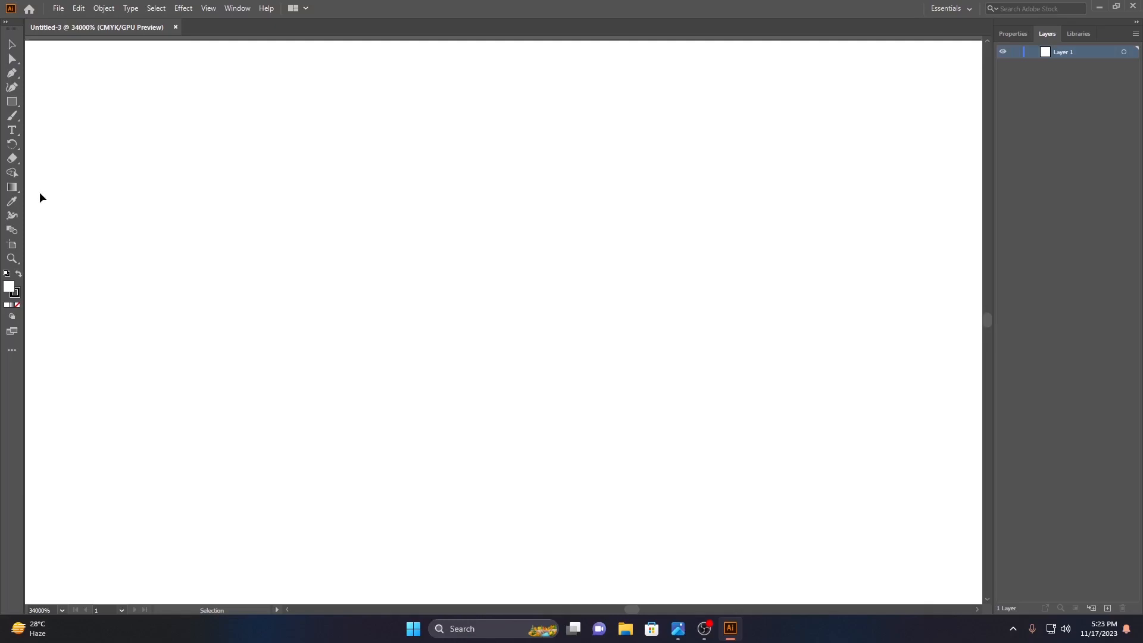
Add point text on the artboard, replacing the placeholder text with the capital letter "N"
click(12, 129)
click(600, 335)
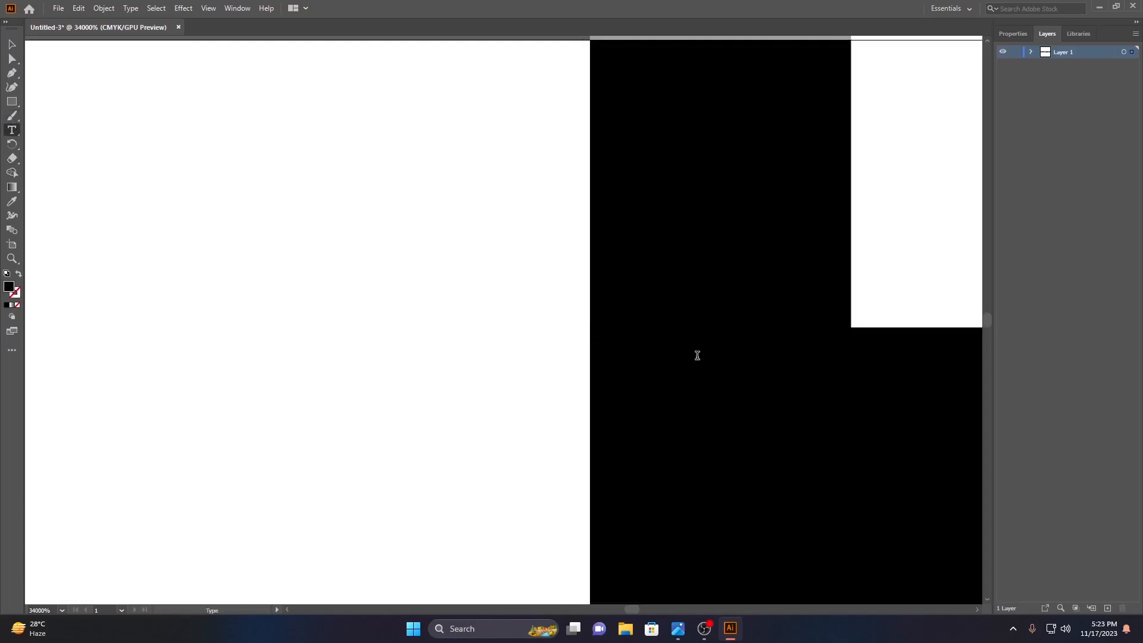
scroll(728, 385, down, 4)
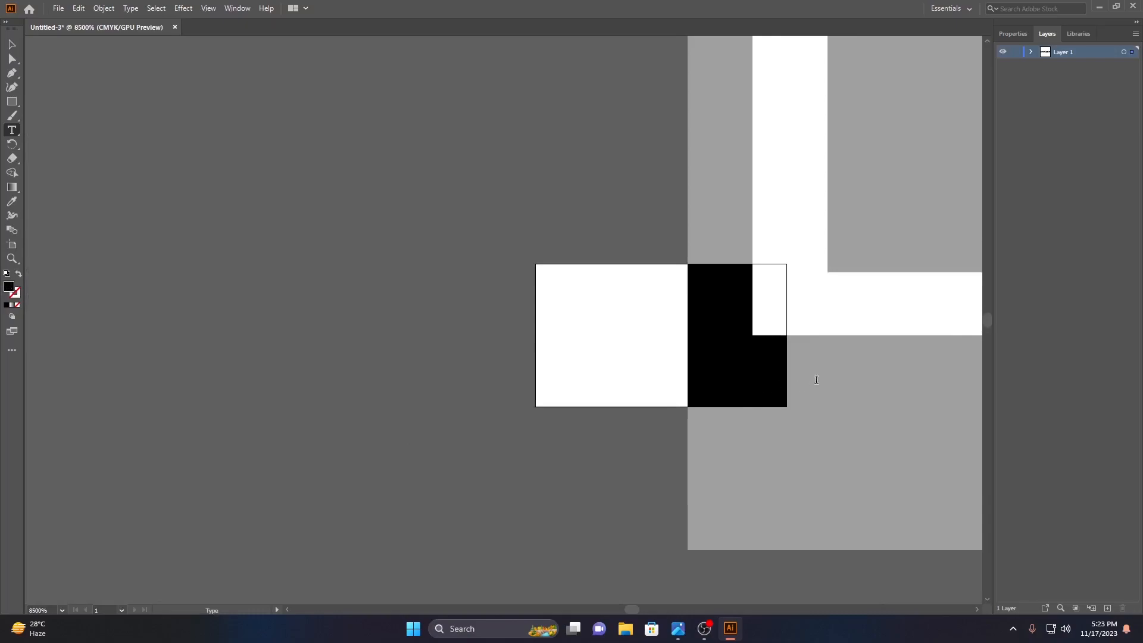
drag(854, 345, 653, 333)
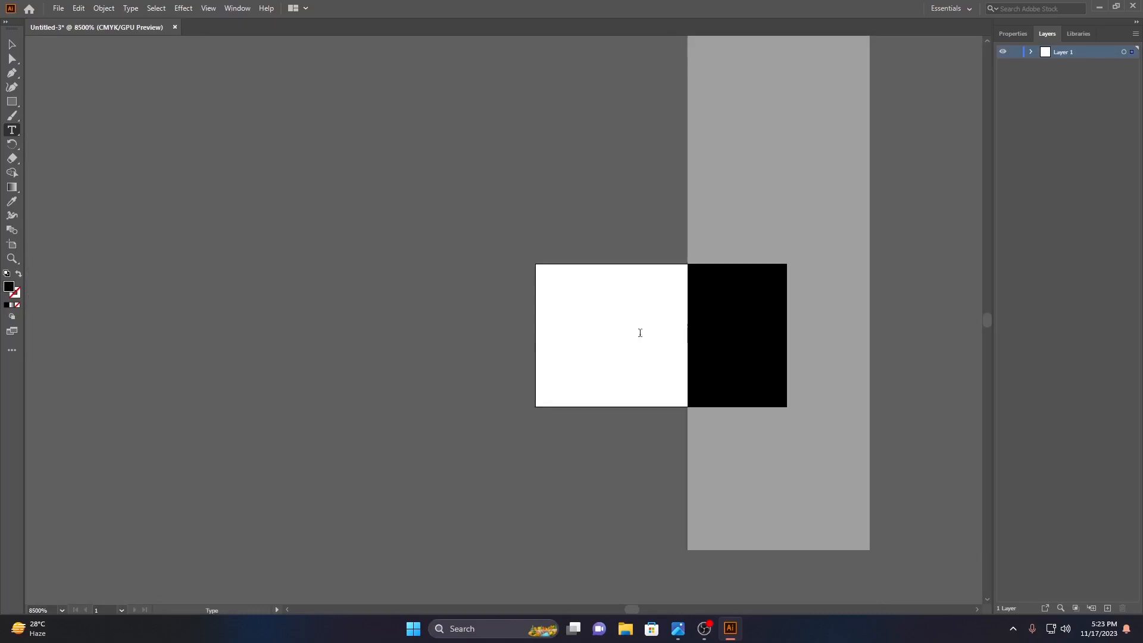
text(N)
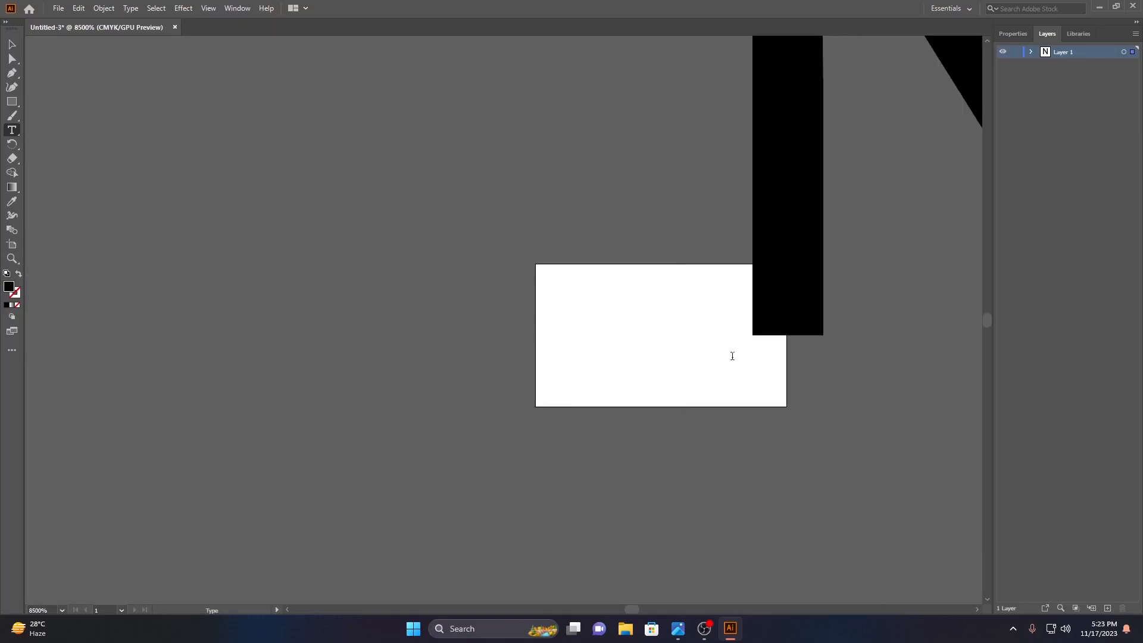
scroll(822, 293, up, 5)
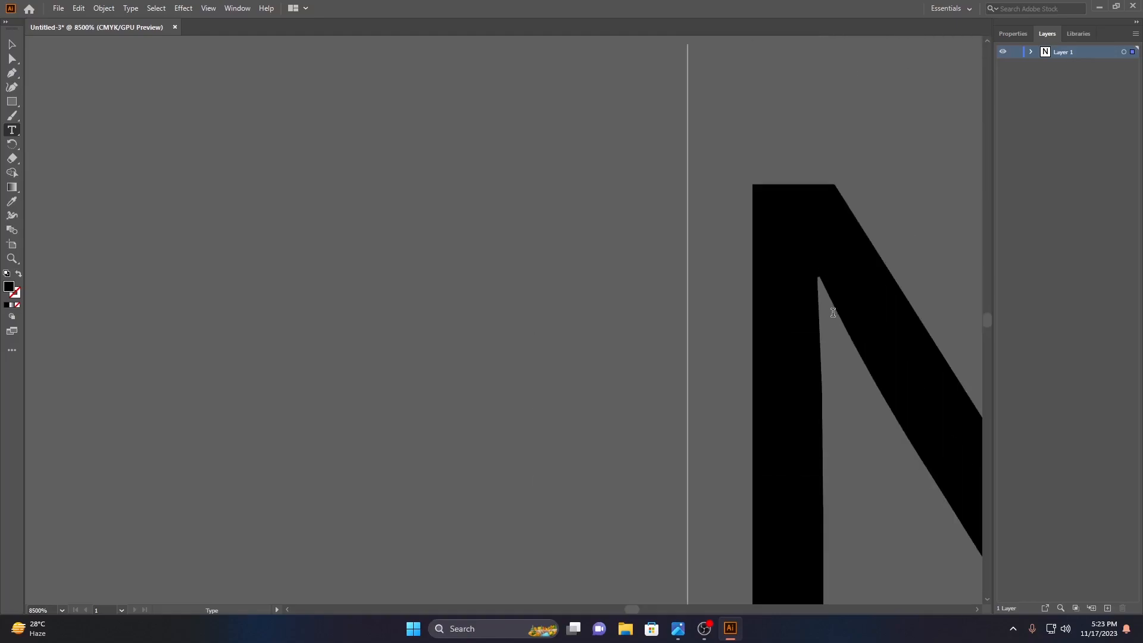
scroll(819, 324, down, 4)
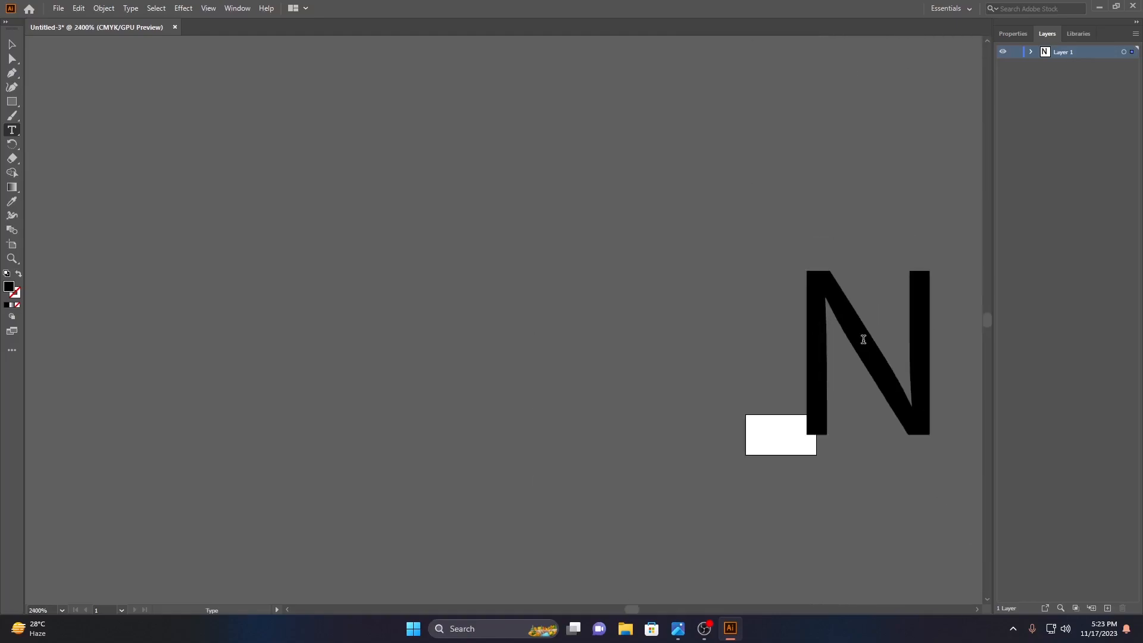
scroll(878, 349, up, 1)
scroll(880, 349, down, 5)
scroll(880, 350, up, 3)
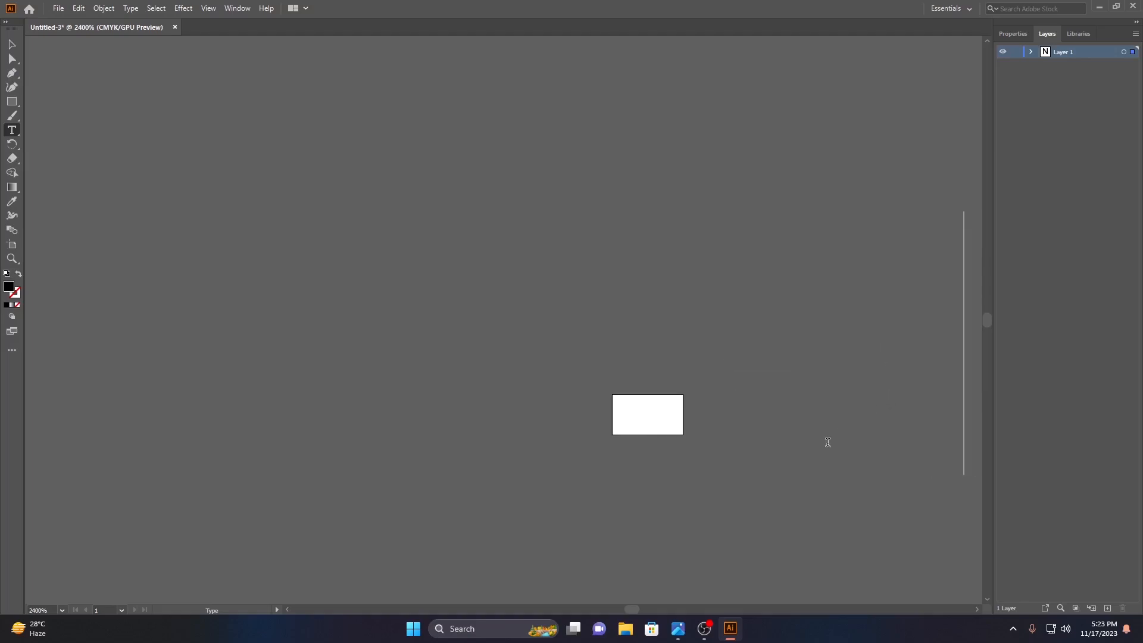
Select the letter N's text and set its font size to 6 pt
click(12, 45)
drag(735, 393, 466, 368)
drag(707, 331, 469, 311)
key(t)
click(595, 312)
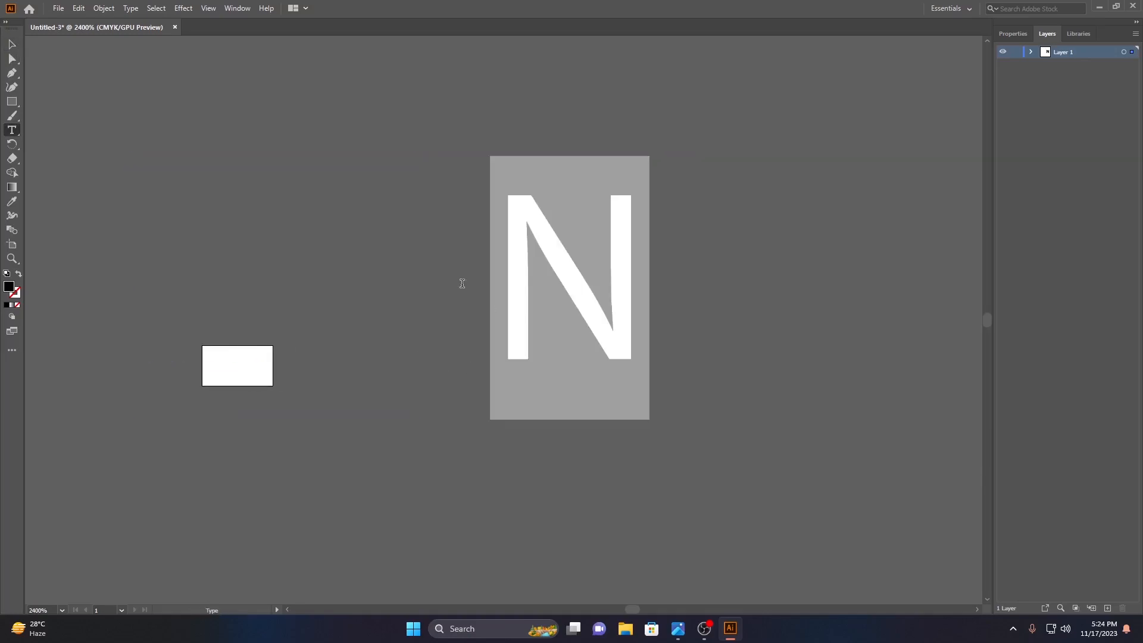
click(1010, 34)
click(1053, 296)
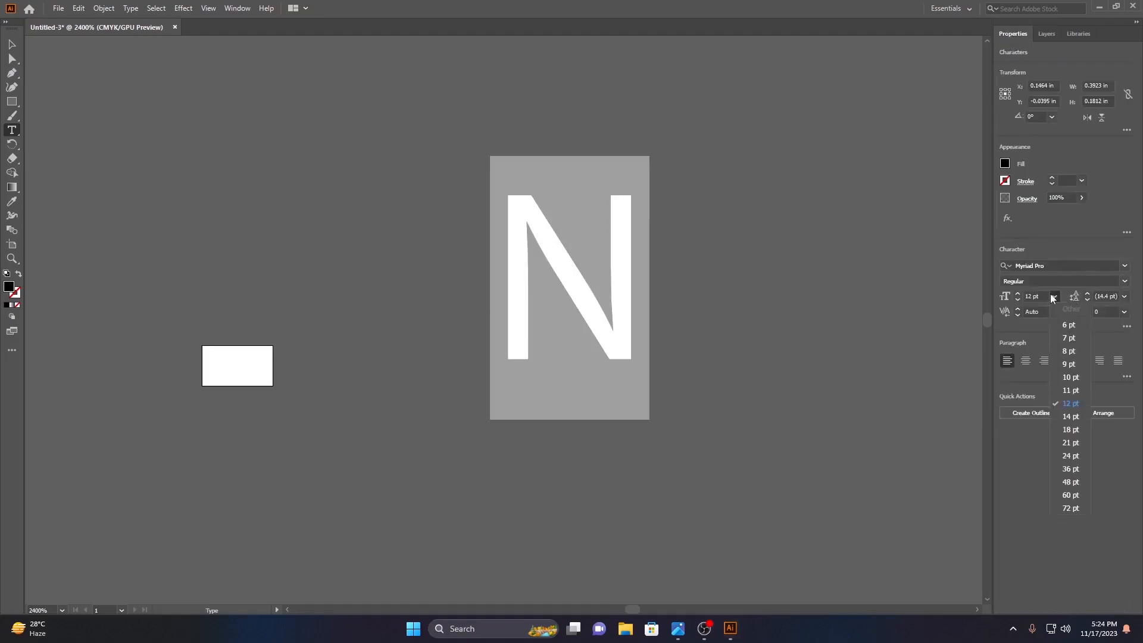
click(1071, 326)
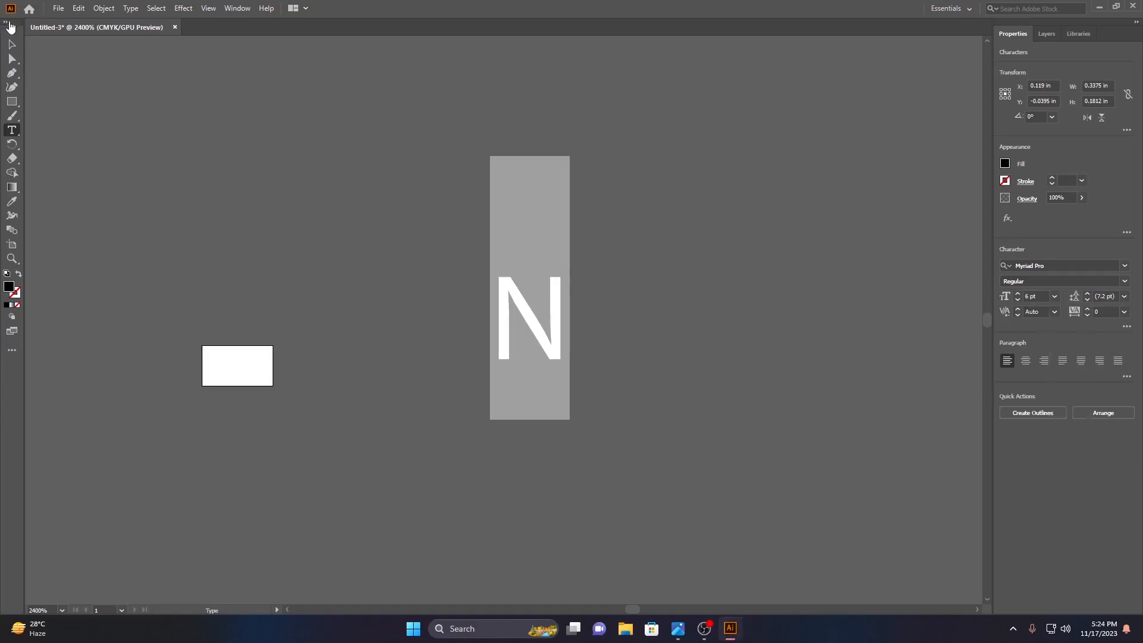
Move the N text onto the artboard and scale it down until the letter fits inside
click(12, 44)
drag(562, 343, 272, 389)
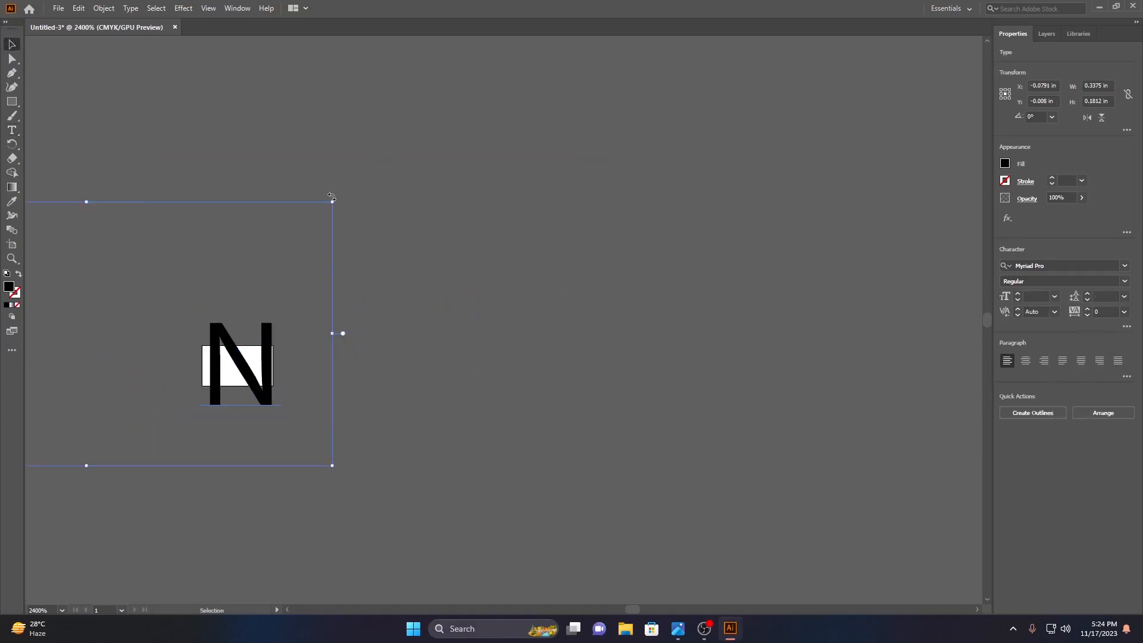
drag(332, 201, 178, 422)
key(space)
drag(551, 468, 967, 443)
drag(324, 423, 658, 343)
scroll(668, 361, up, 5)
drag(525, 196, 864, 639)
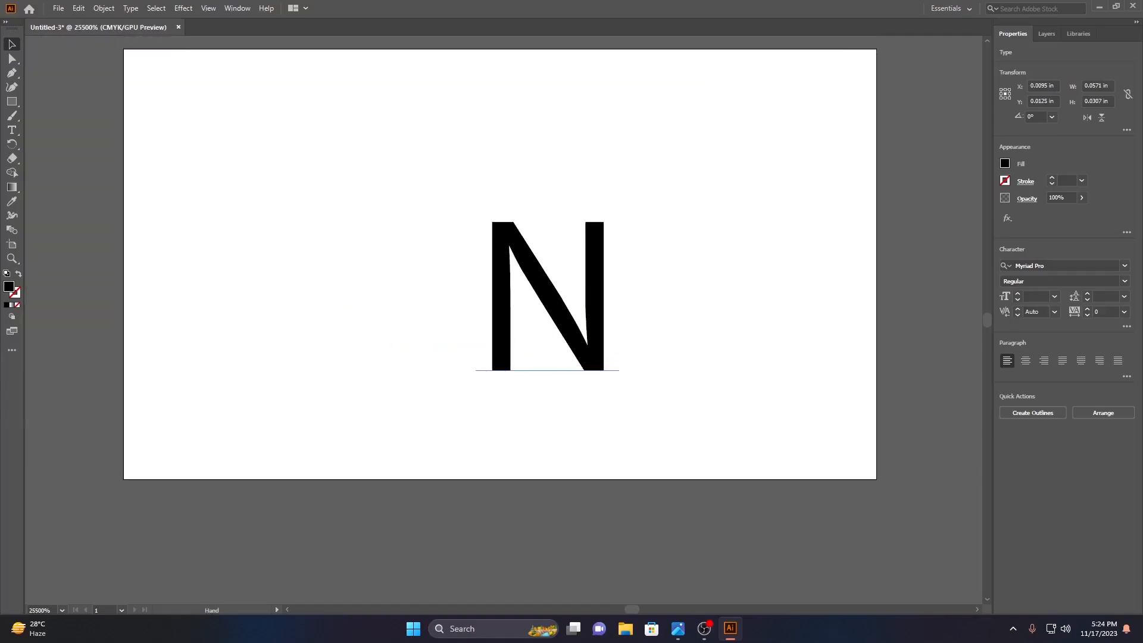
Delete the stray blank spaces in front of the letter N in the text object
scroll(597, 349, up, 1)
double_click(675, 291)
drag(678, 291, 540, 306)
click(490, 262)
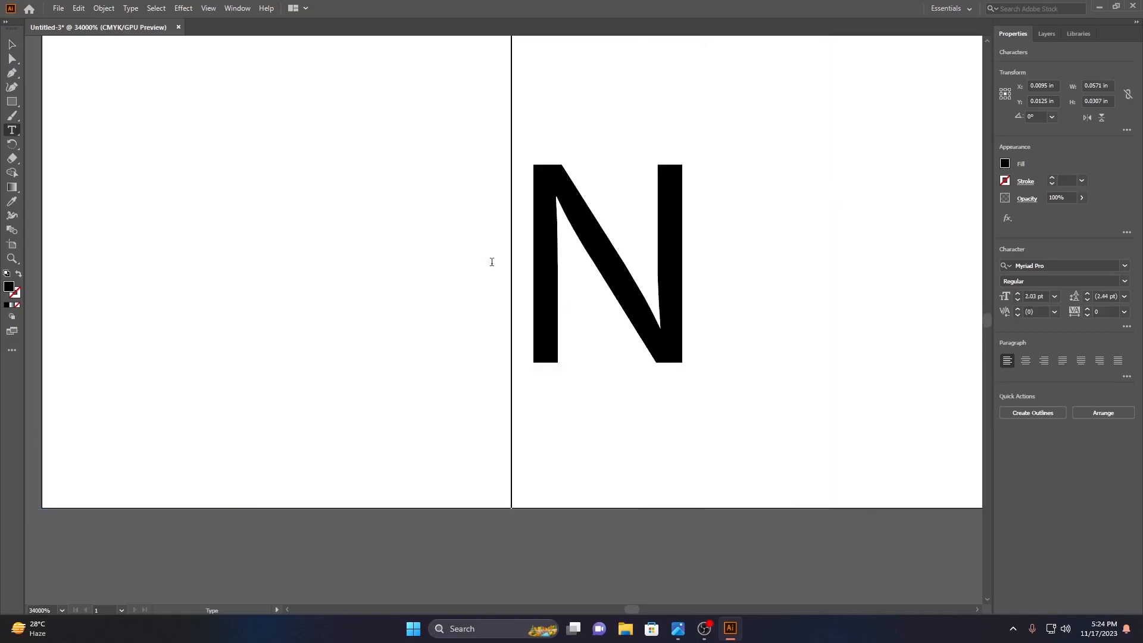
key(BackSpace)
key(BackSpace)
key(BackSpace)
key(BackSpace)
key(BackSpace)
key(BackSpace)
key(BackSpace)
key(BackSpace)
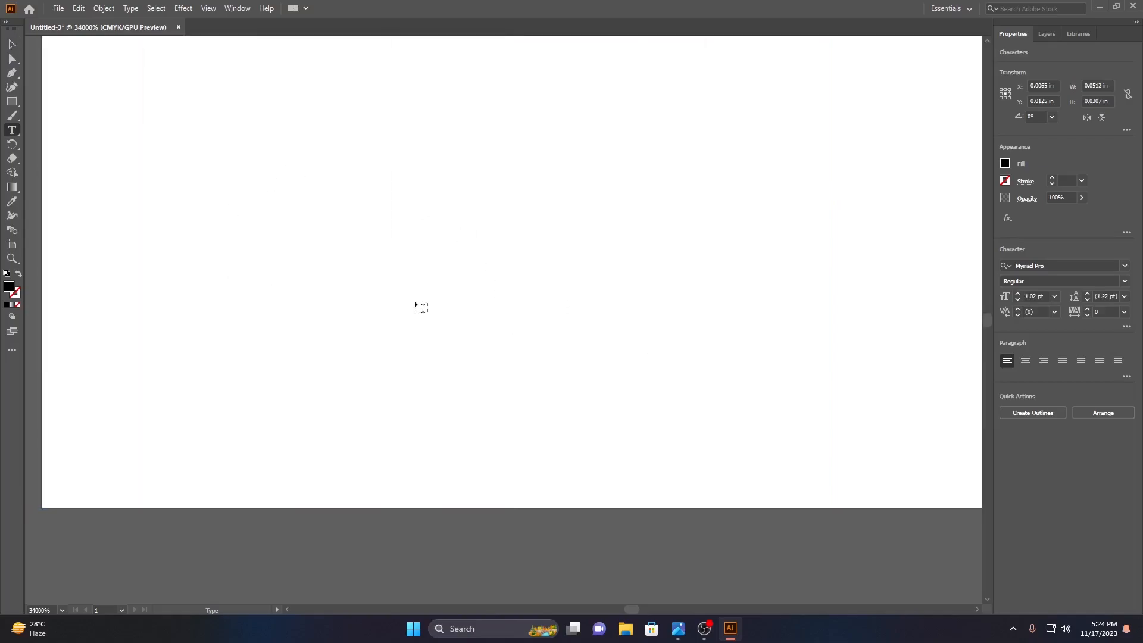
key(BackSpace)
key(BackSpace)
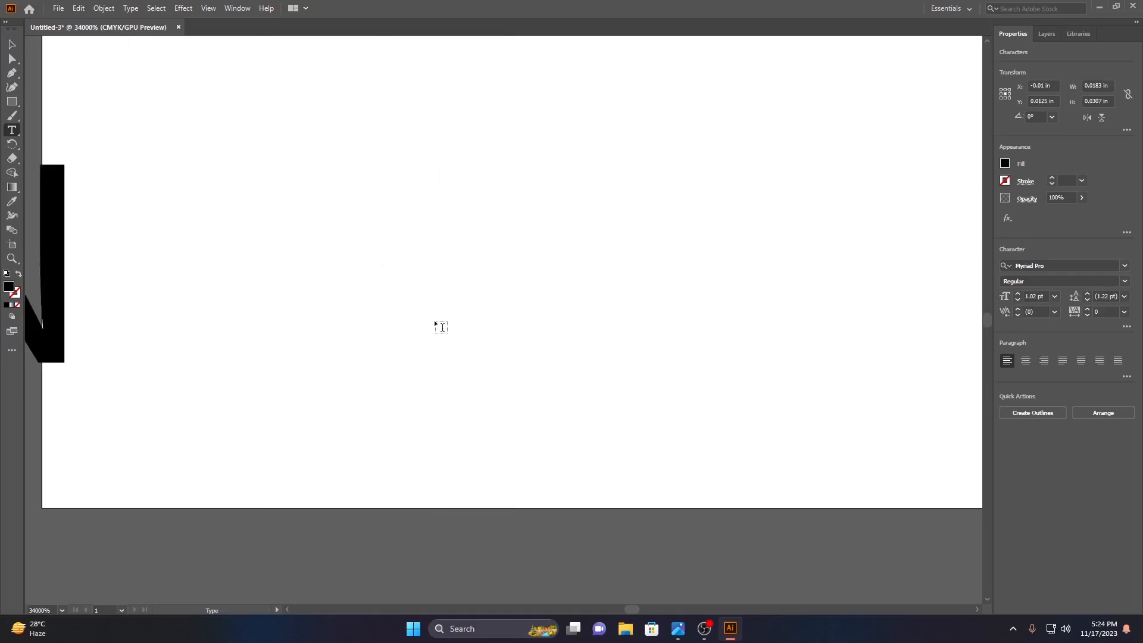
Move the N text from the artboard's edge back toward the middle of the artboard
click(11, 46)
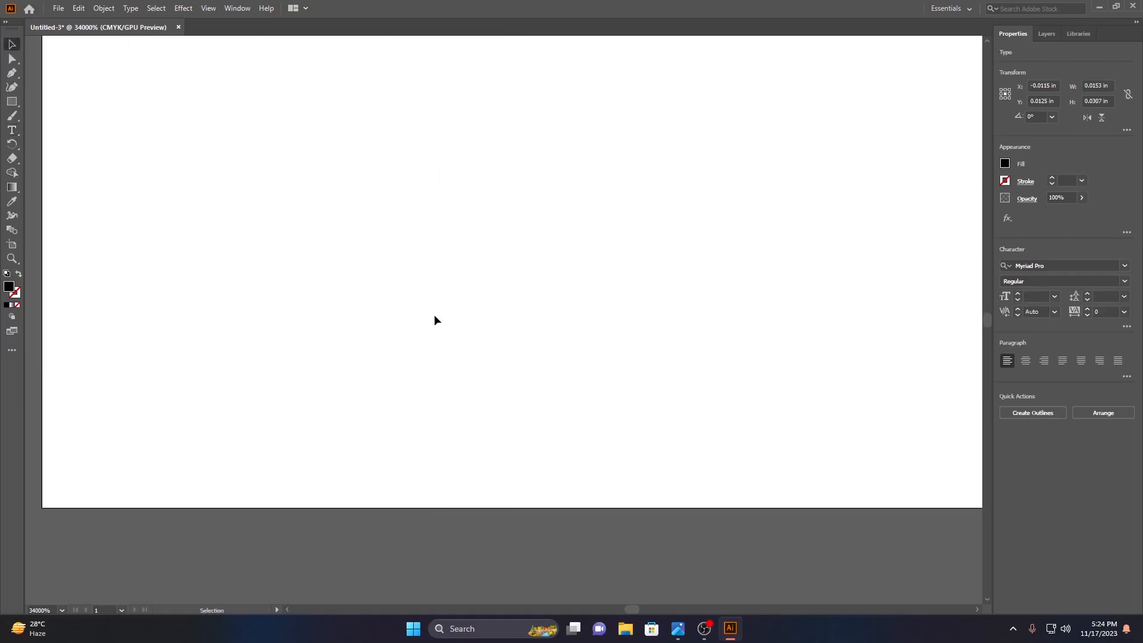
key(space)
scroll(432, 316, down, 5)
alt+scroll(433, 319, down, 3)
drag(208, 358, 469, 370)
alt+scroll(470, 370, up, 3)
scroll(470, 371, up, 5)
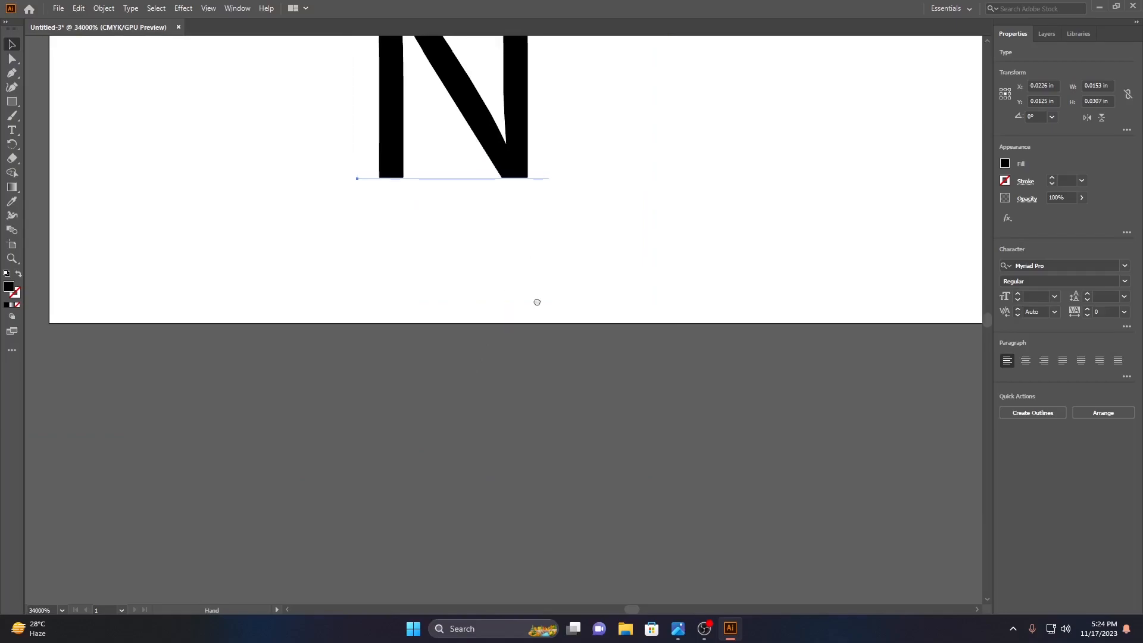
Select the letter N and change its font to MS ゴシック
double_click(485, 393)
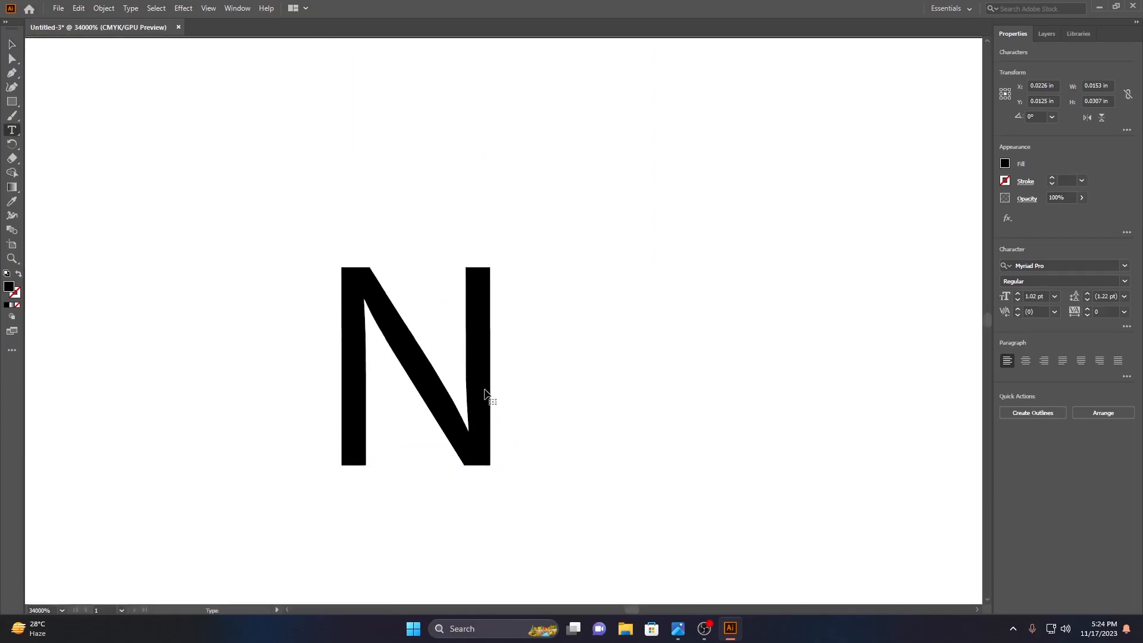
double_click(481, 377)
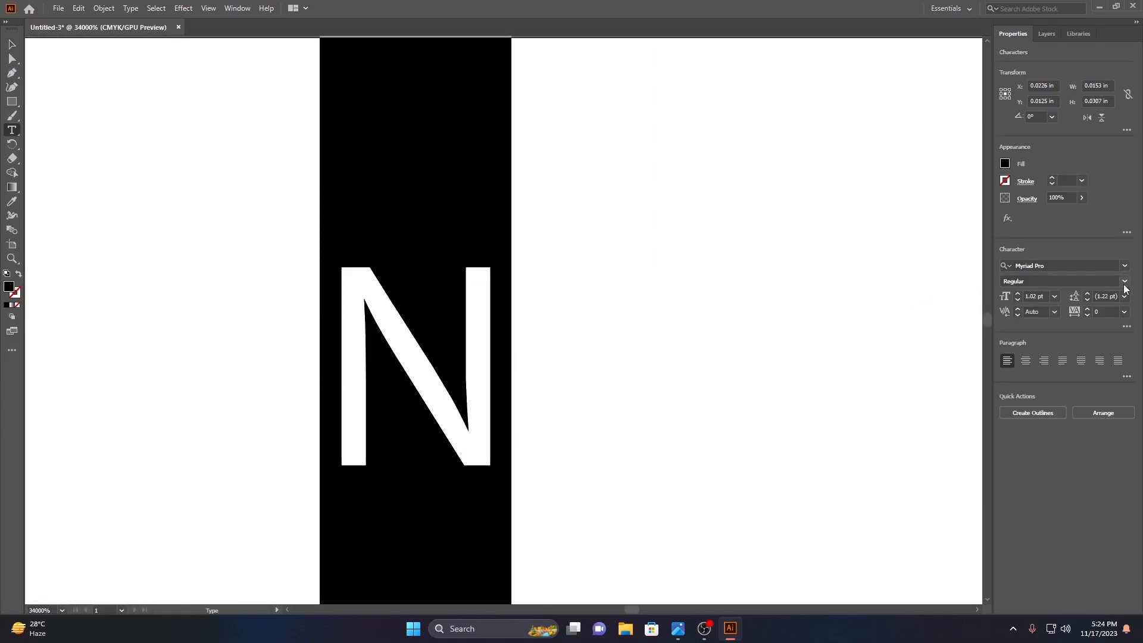
click(1124, 266)
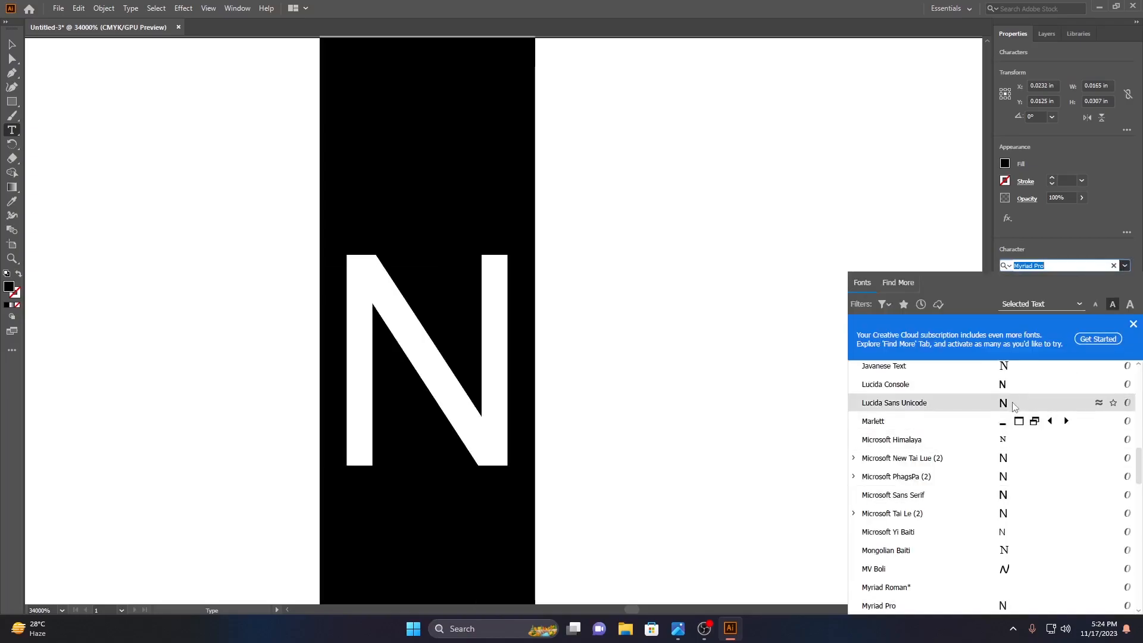
scroll(1017, 488, down, 5)
scroll(1017, 491, down, 6)
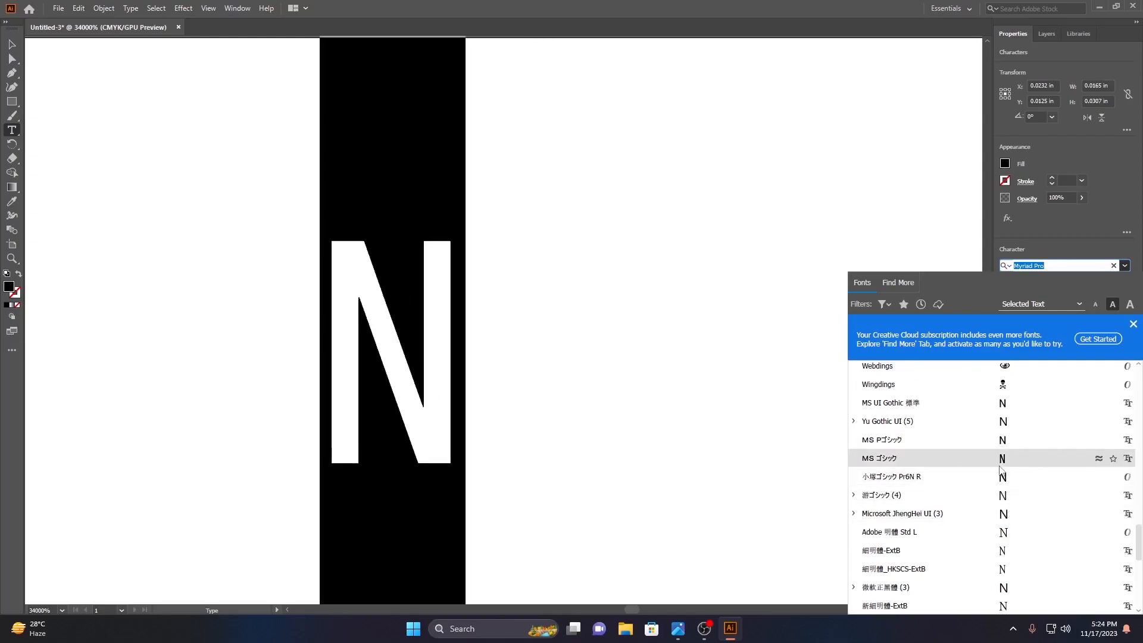
click(1002, 460)
click(12, 44)
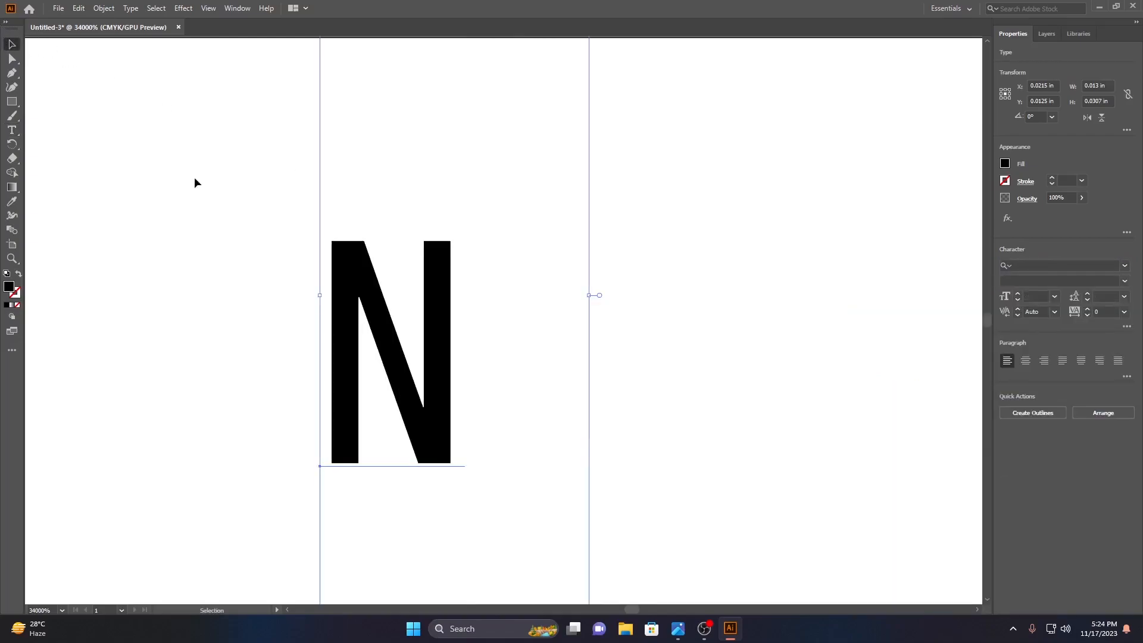
Stretch the N wider horizontally, reposition it near the middle of the artboard, and deselect it
drag(590, 297, 695, 296)
drag(410, 336, 541, 351)
click(241, 141)
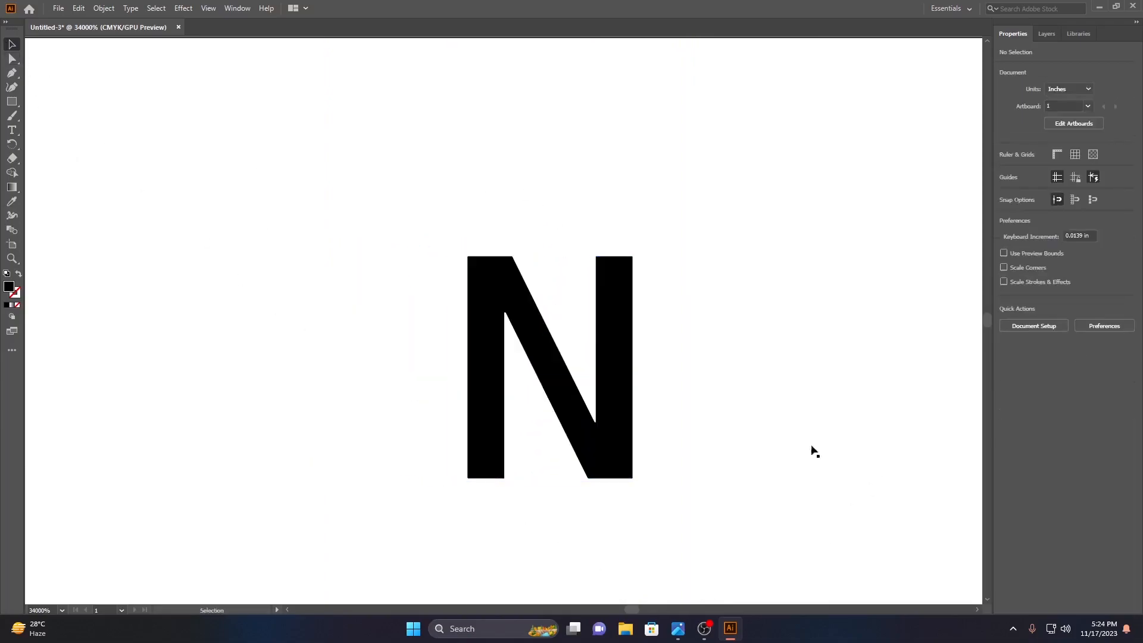
scroll(821, 449, up, 5)
scroll(804, 445, down, 5)
Draw a closed curved swoosh with the Pen tool, sweeping from the N's lower left across to a point beyond its right side
click(1053, 35)
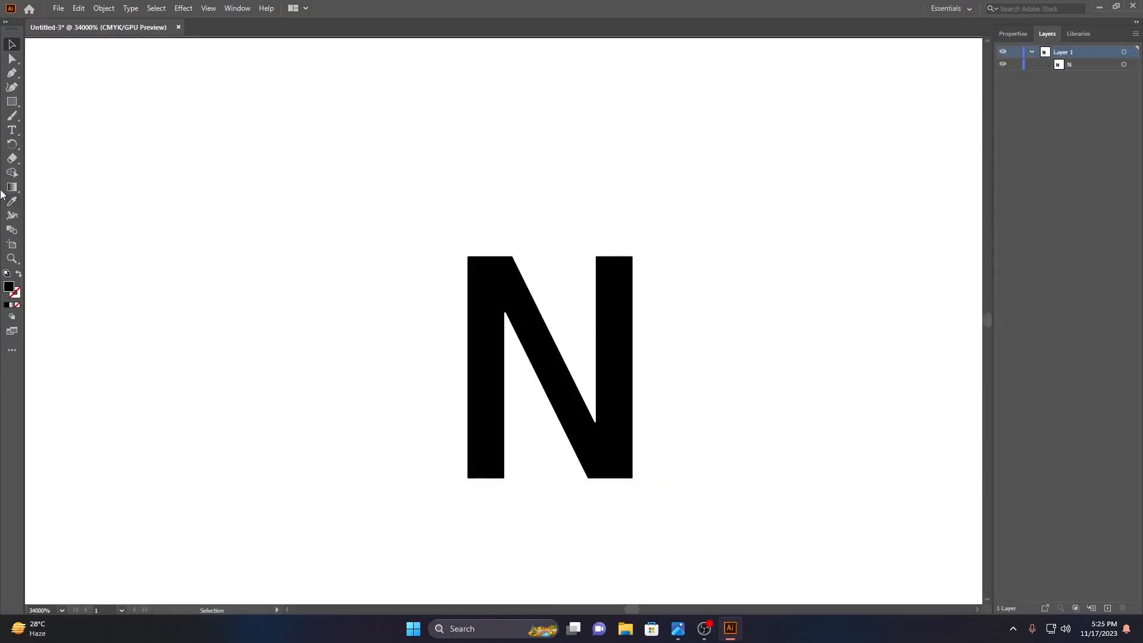
click(11, 72)
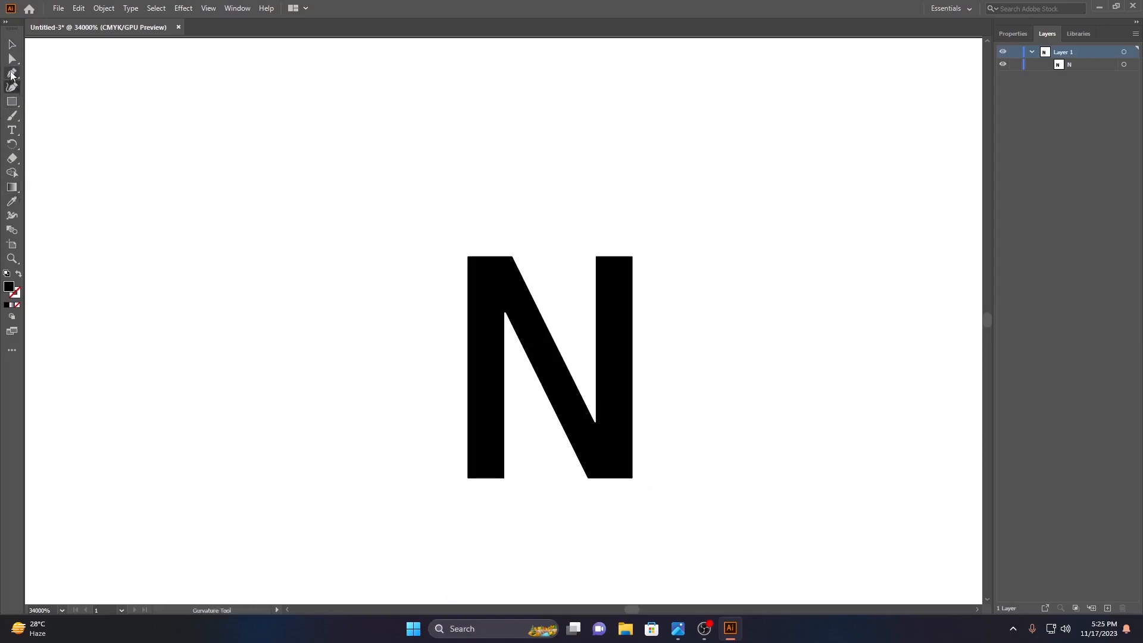
click(533, 480)
drag(434, 405, 522, 303)
drag(714, 324, 820, 395)
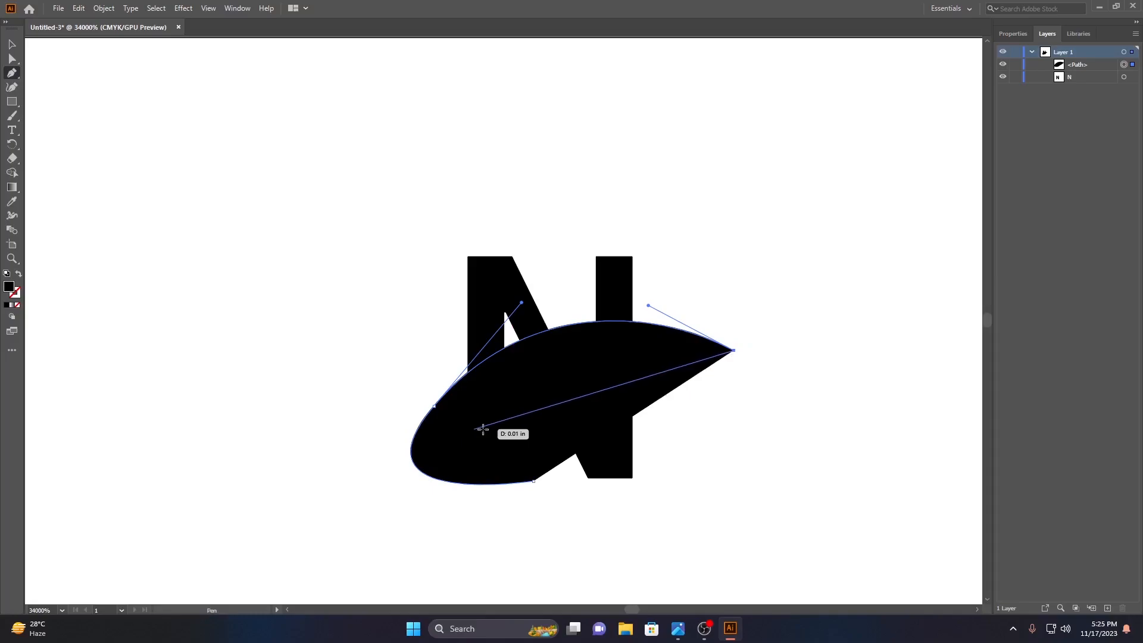
drag(492, 427, 465, 541)
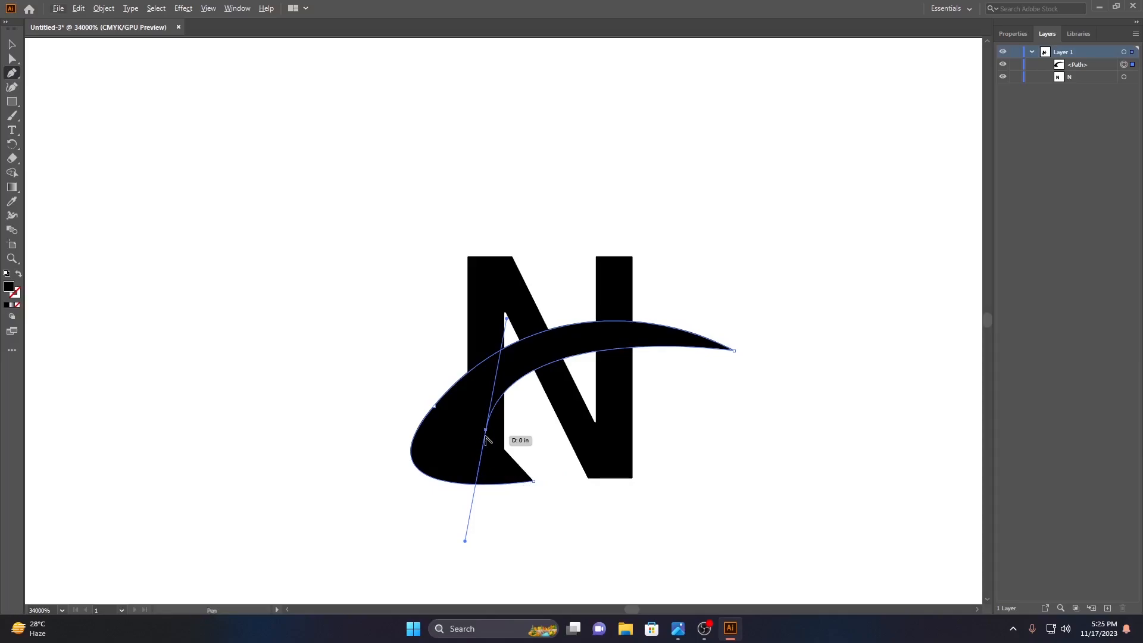
click(485, 428)
click(533, 481)
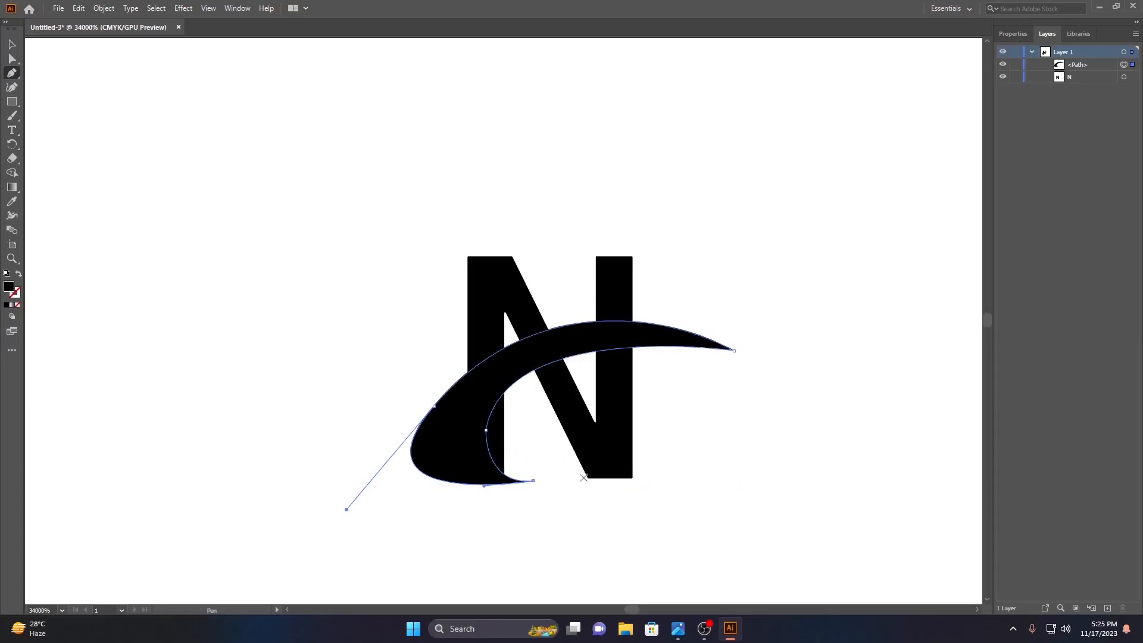
Fill the swoosh across the N with the bright red colour FF0049
click(11, 44)
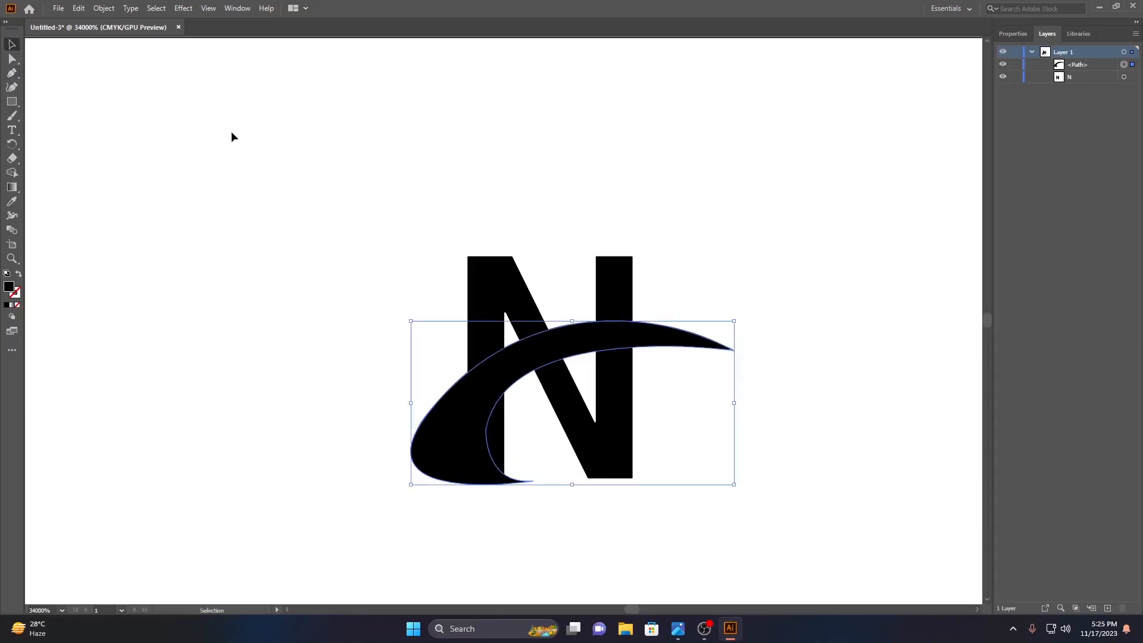
click(461, 423)
double_click(9, 288)
click(429, 367)
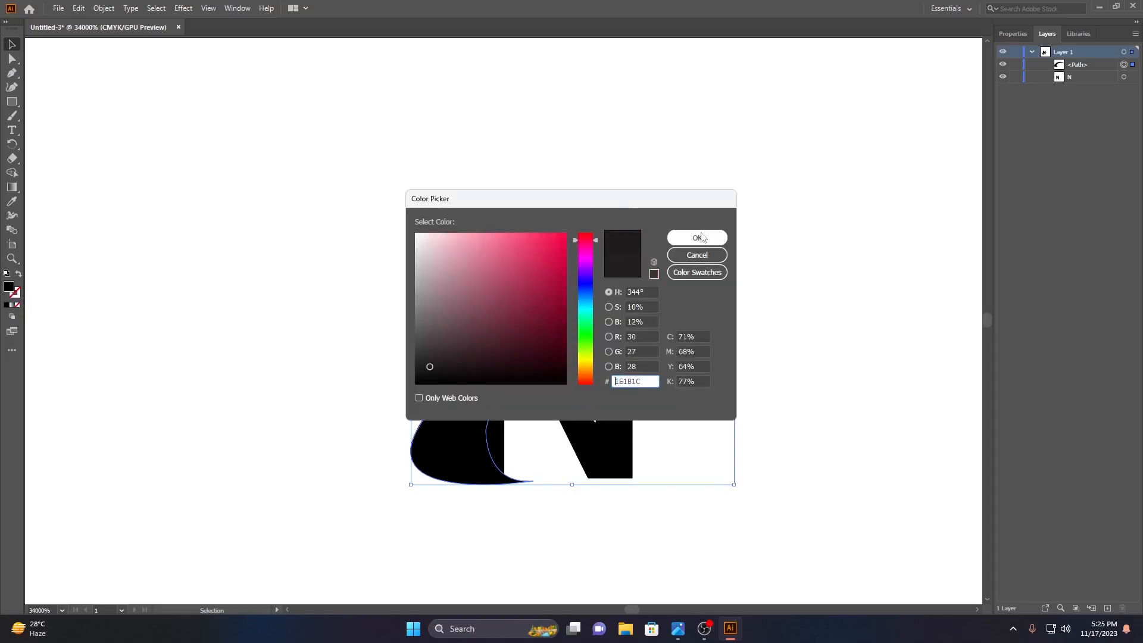
drag(509, 253, 598, 227)
click(565, 230)
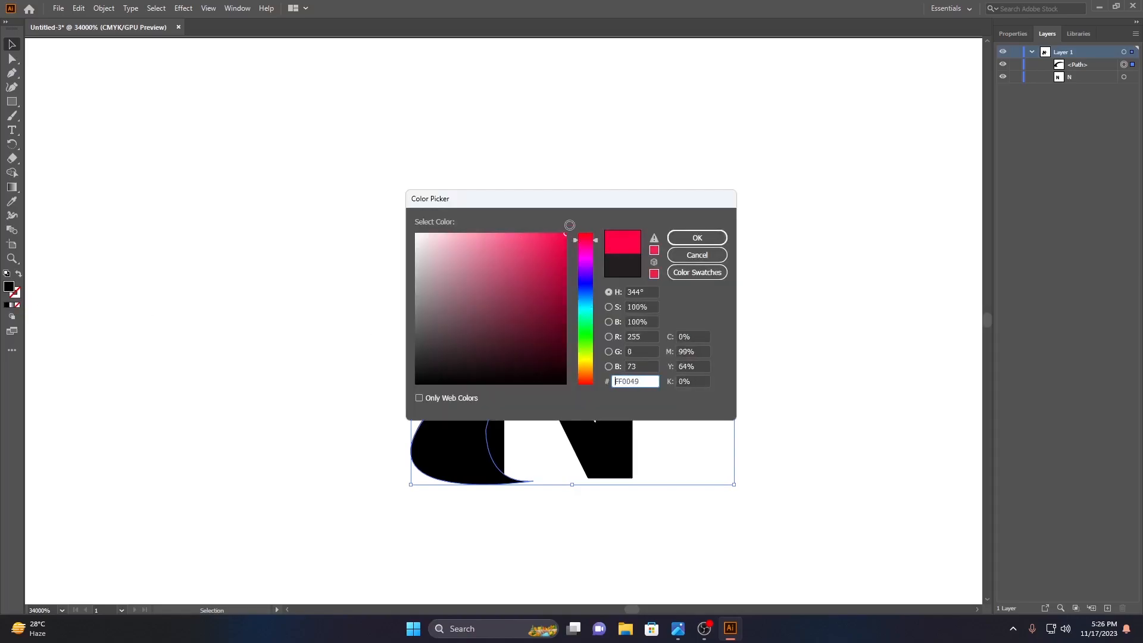
click(697, 238)
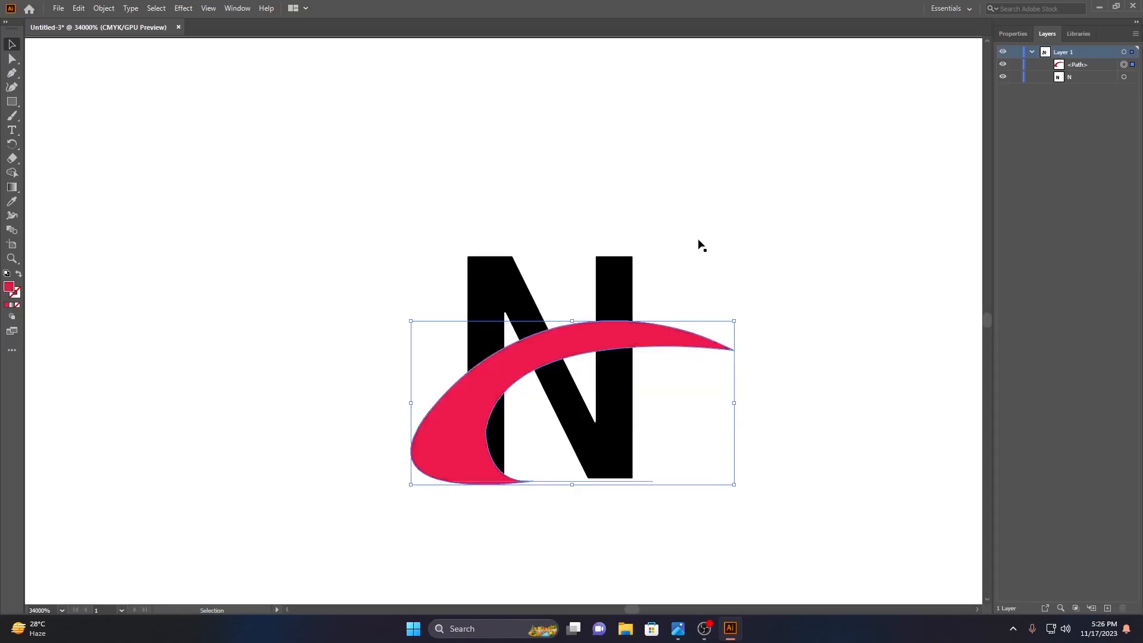
Show the Gradient and Color panels, dock both alongside Layers, and bring Layers back to the front
click(242, 12)
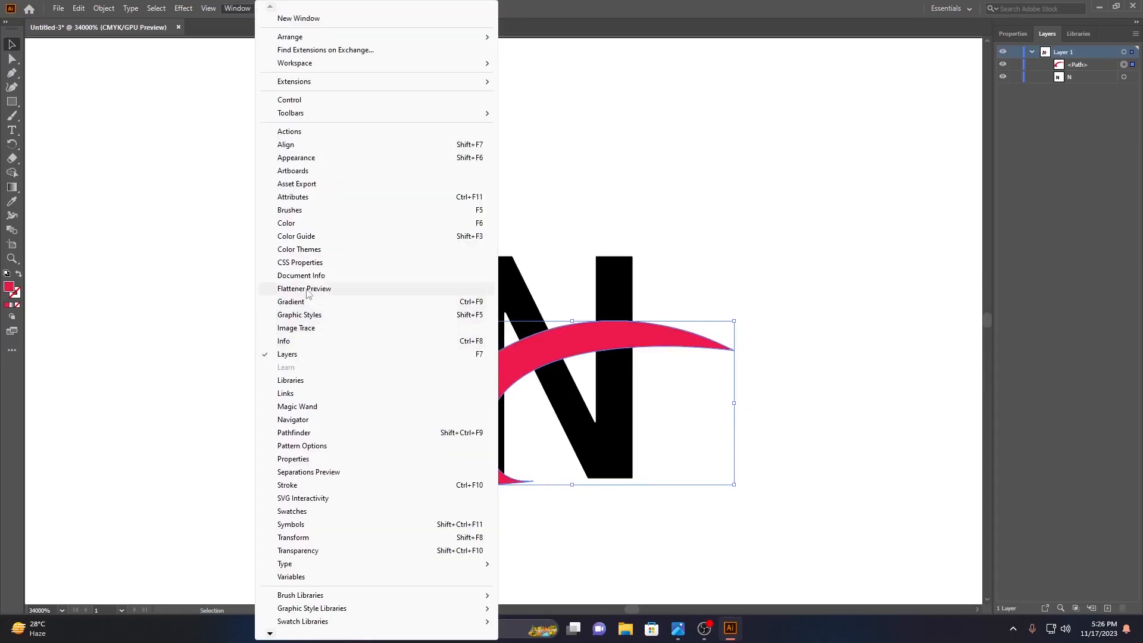
click(291, 302)
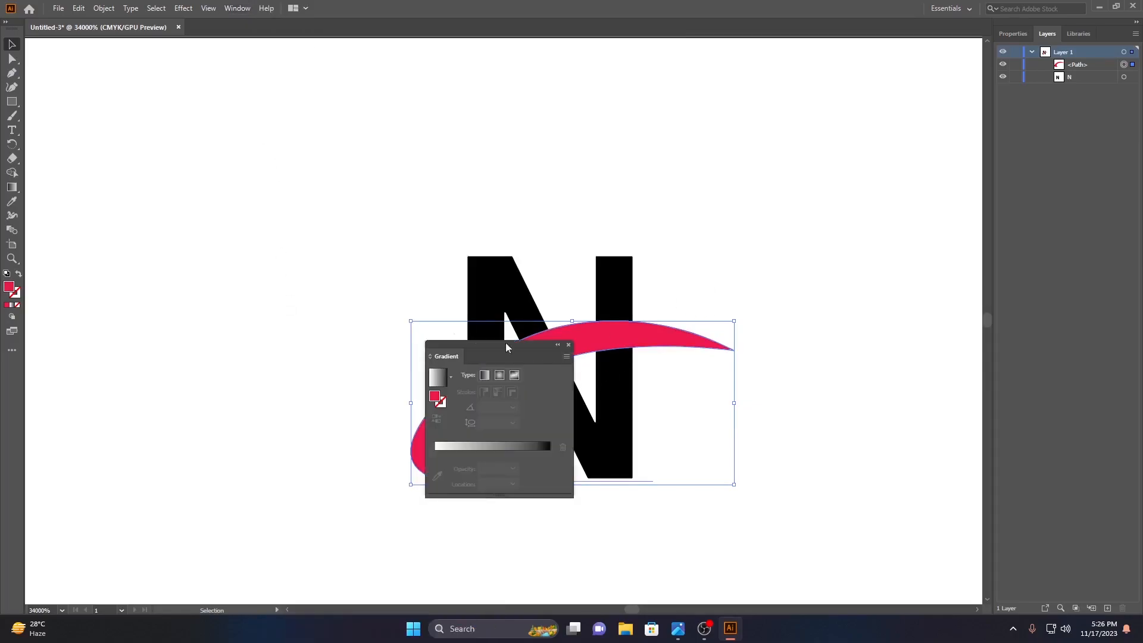
drag(466, 344, 1104, 37)
click(1040, 34)
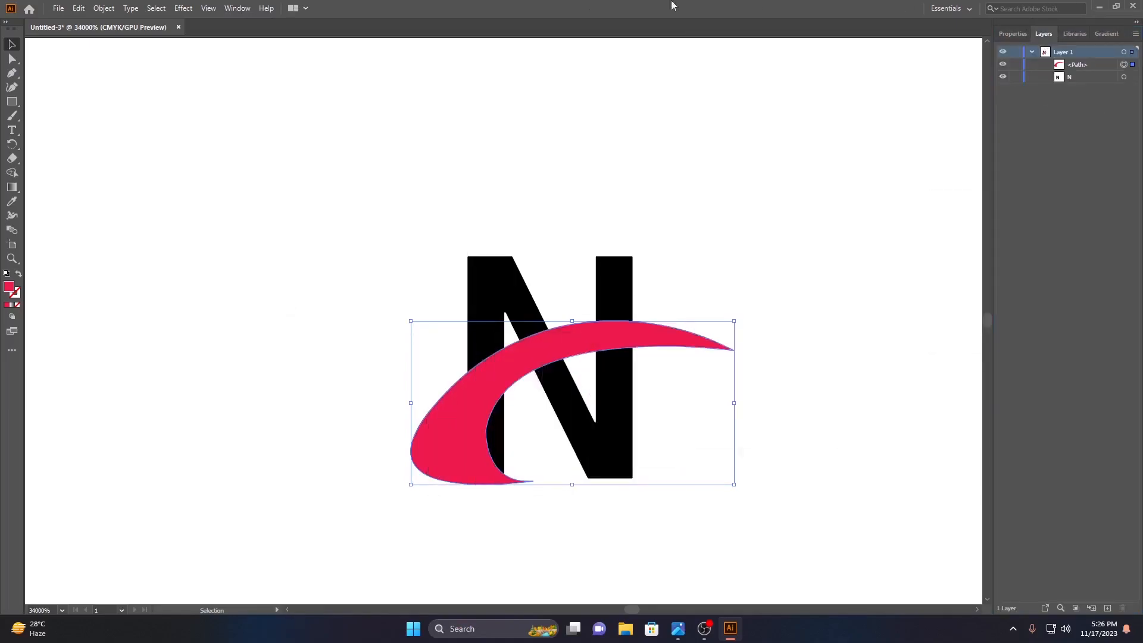
click(245, 10)
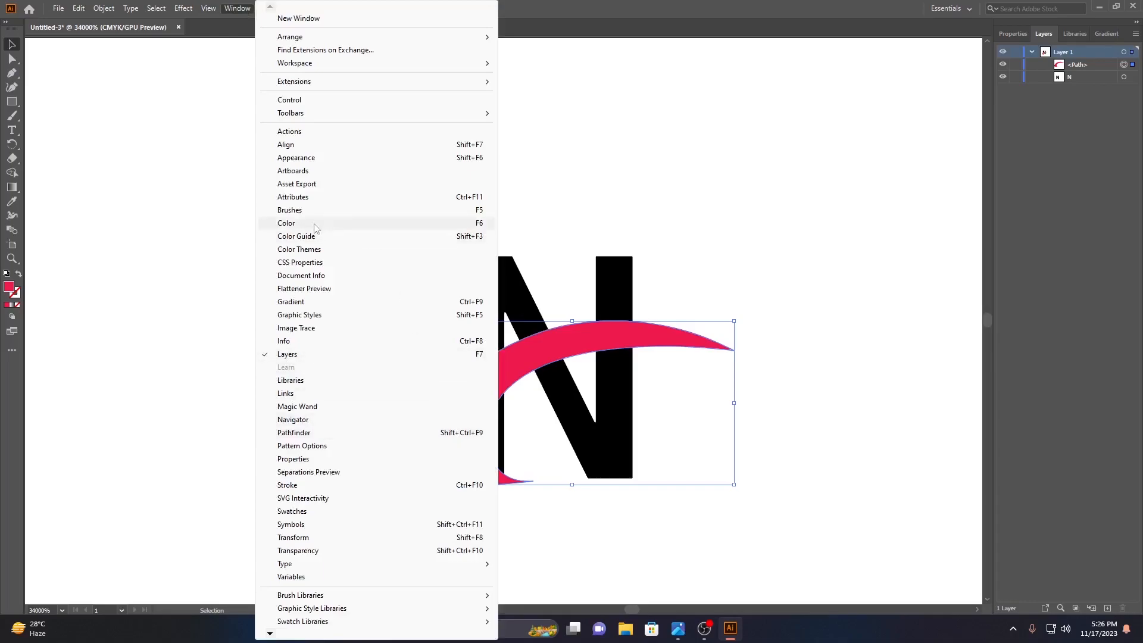
click(287, 229)
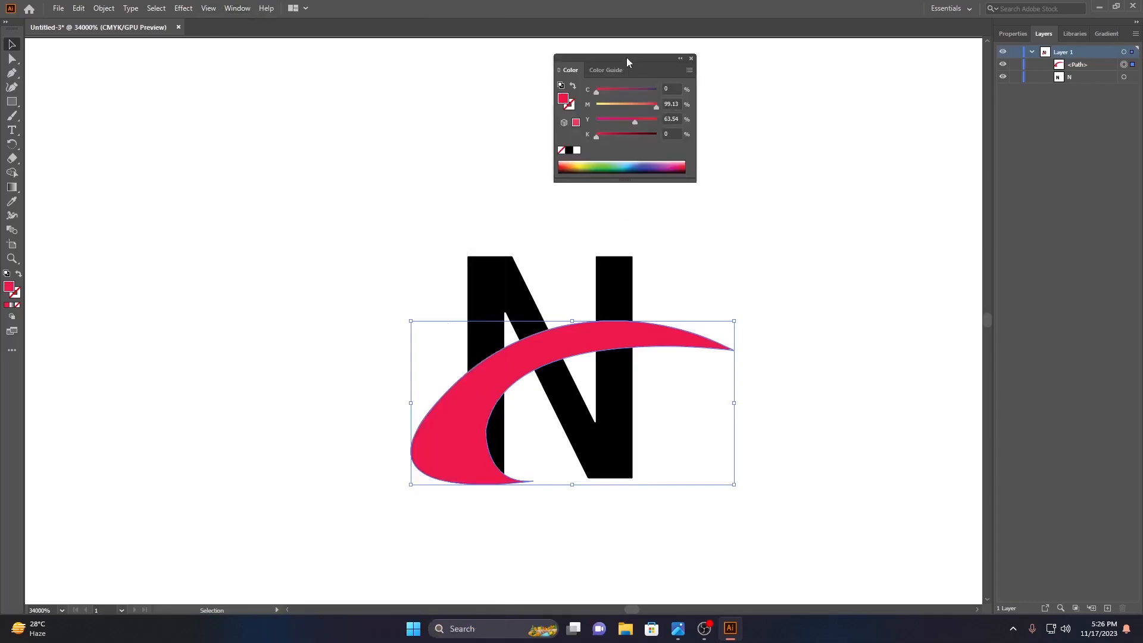
drag(626, 58, 1111, 37)
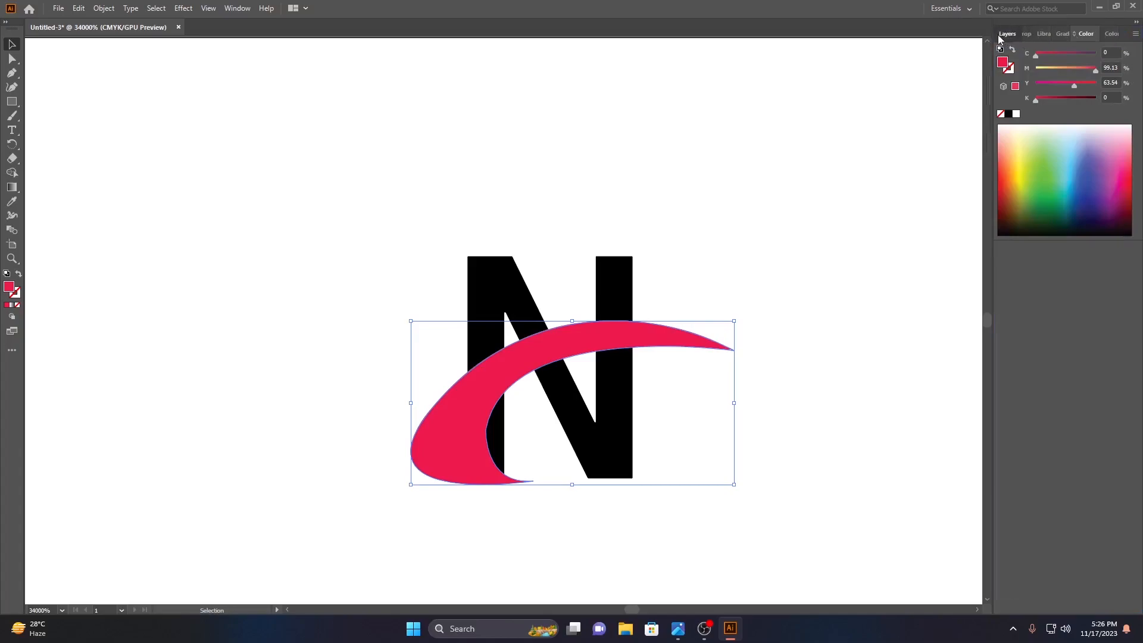
click(1007, 34)
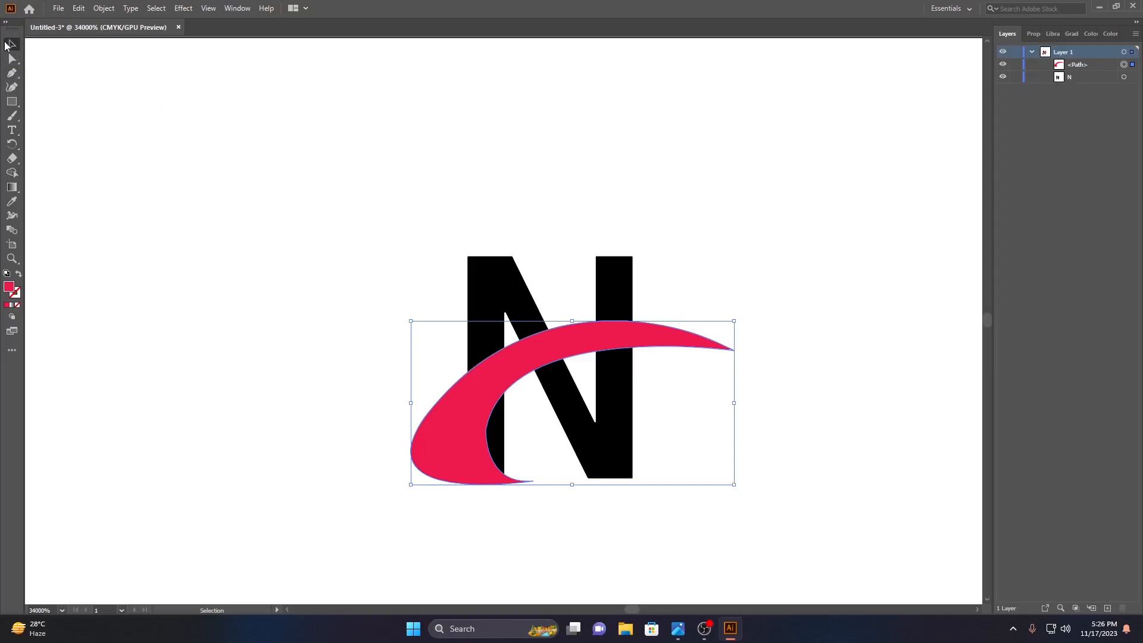
Deselect the red swoosh and draw a second closed curved swoosh over it with the Pen tool, sharing both tips and bulging further inward
click(672, 240)
click(243, 191)
click(464, 434)
click(61, 122)
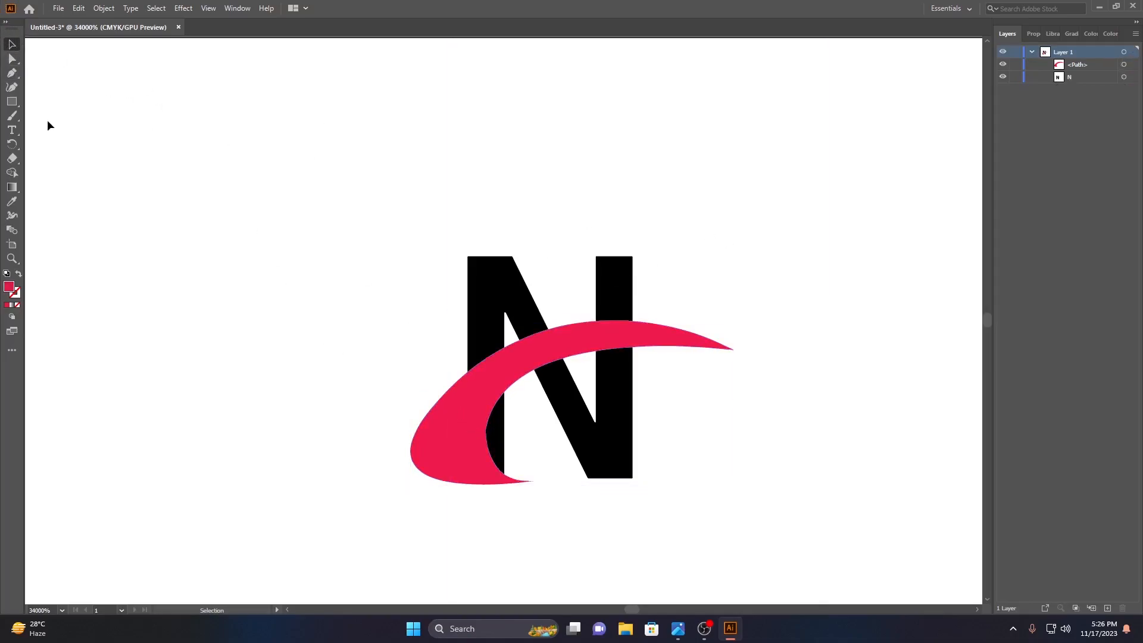
click(10, 73)
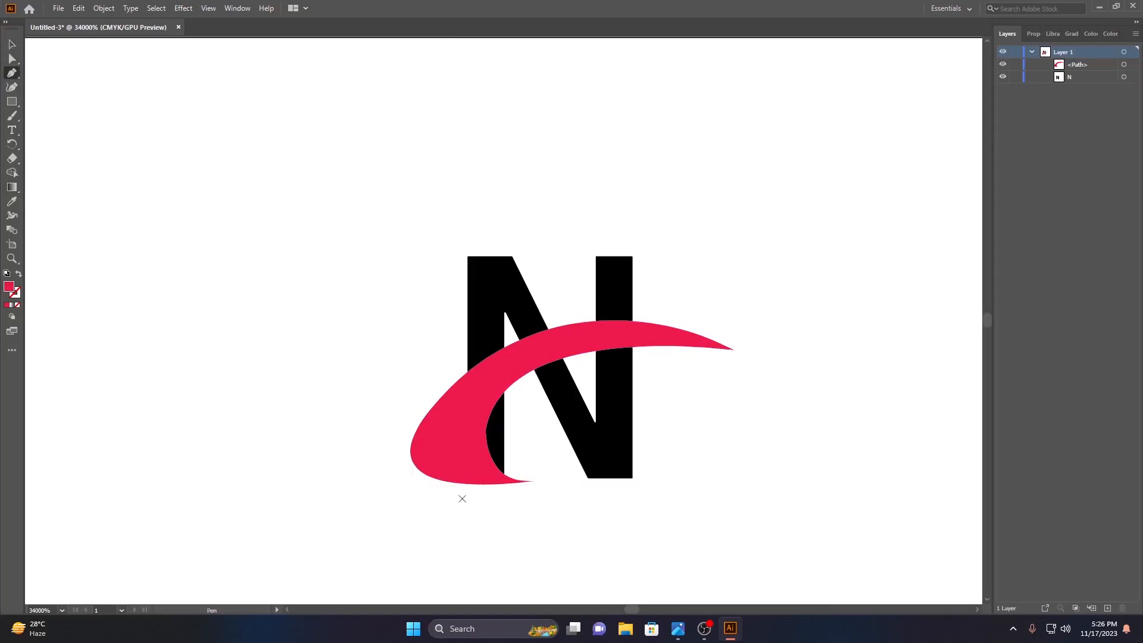
click(529, 481)
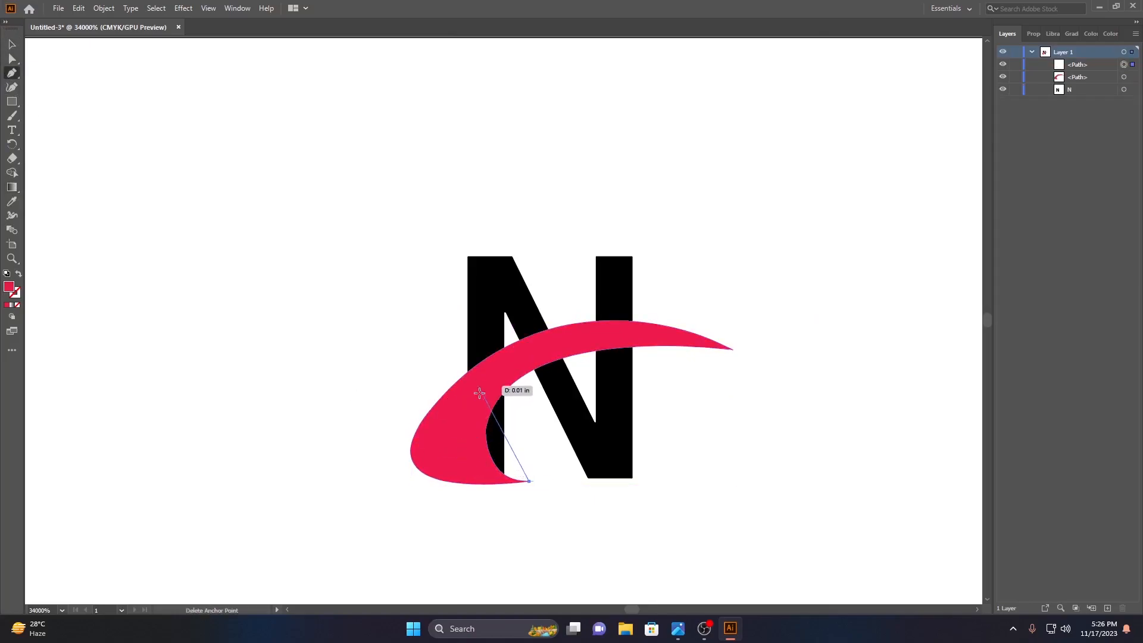
drag(466, 417, 529, 352)
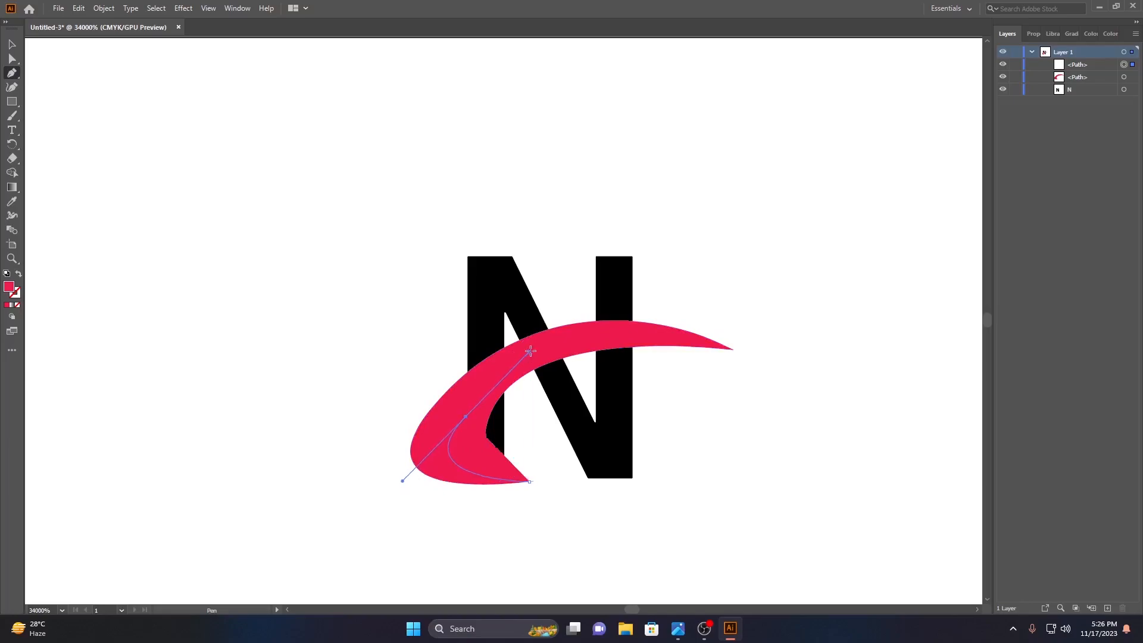
click(719, 348)
drag(734, 351, 862, 393)
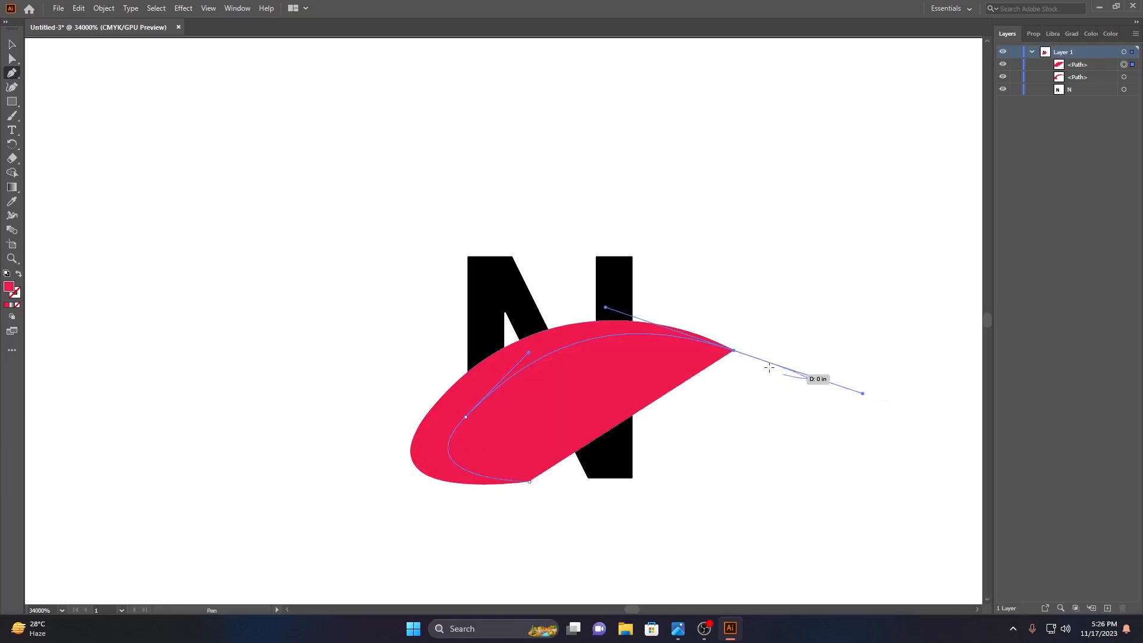
click(732, 350)
drag(549, 444, 455, 556)
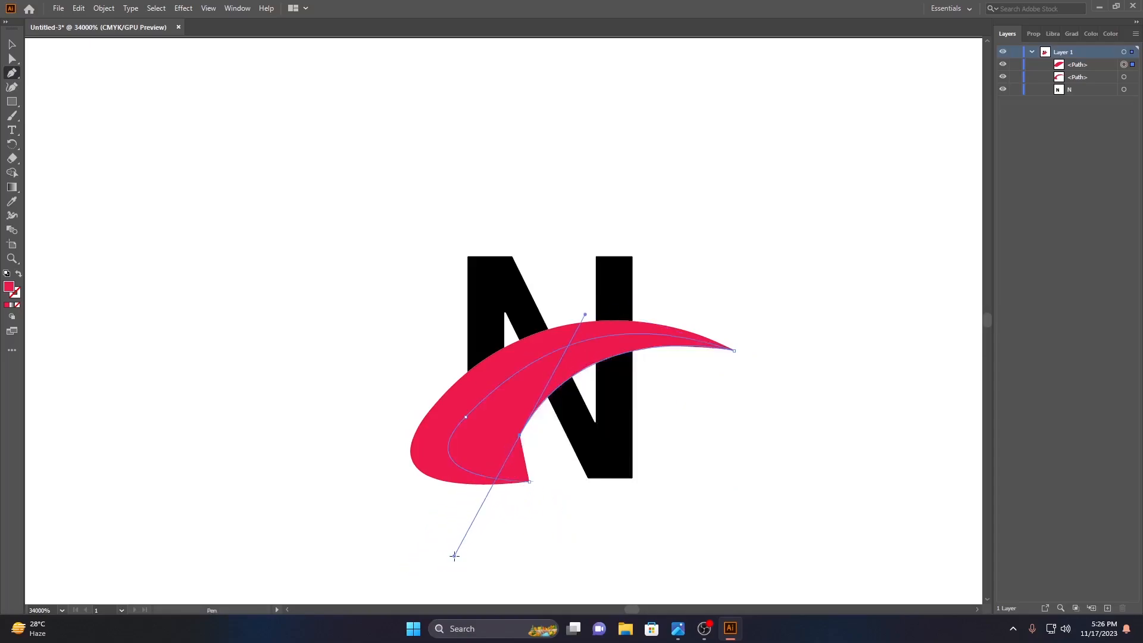
click(519, 435)
mouse_move(529, 482)
mouse_down()
mouse_move(573, 481)
mouse_move(544, 487)
mouse_up()
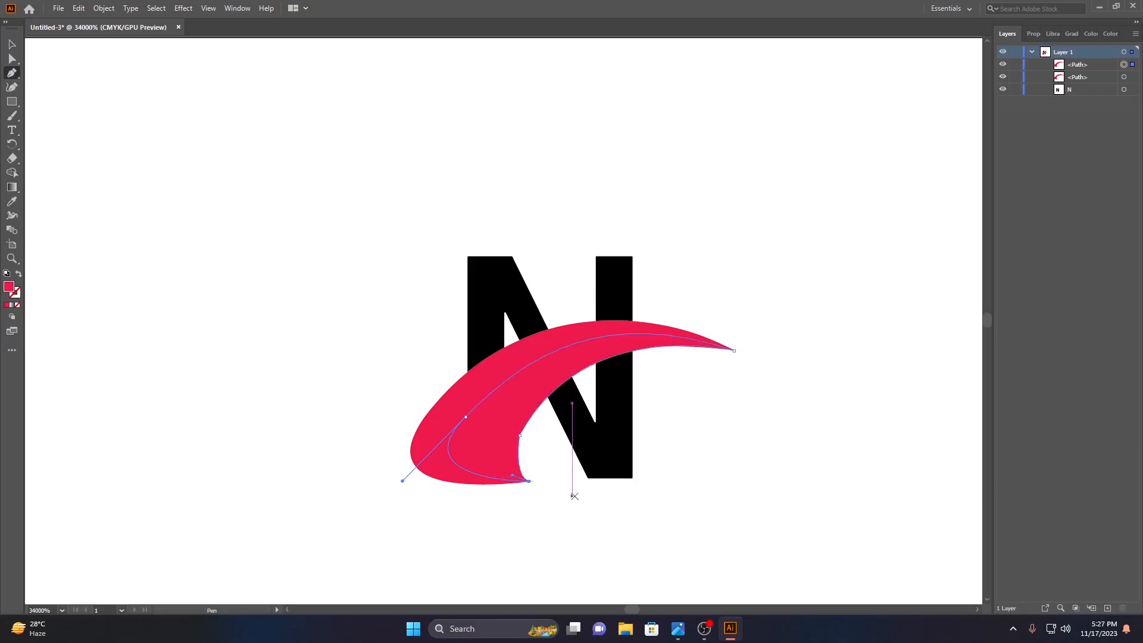
Fill the new inner swoosh with blue 1F5EEA and place it beneath the red swoosh in the stacking order
click(11, 44)
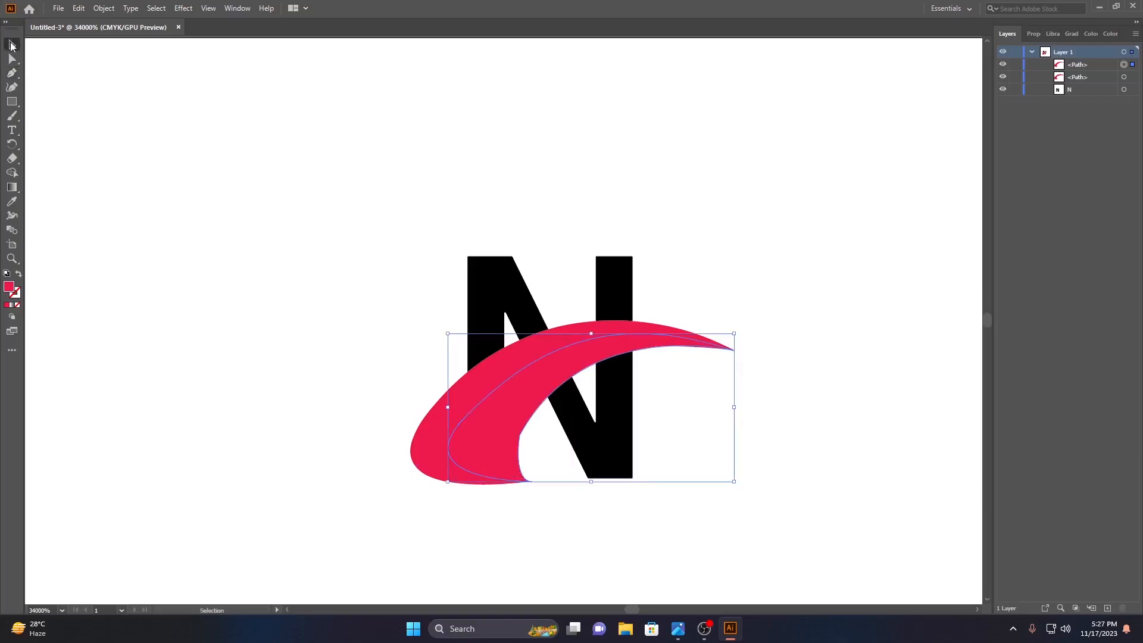
double_click(10, 287)
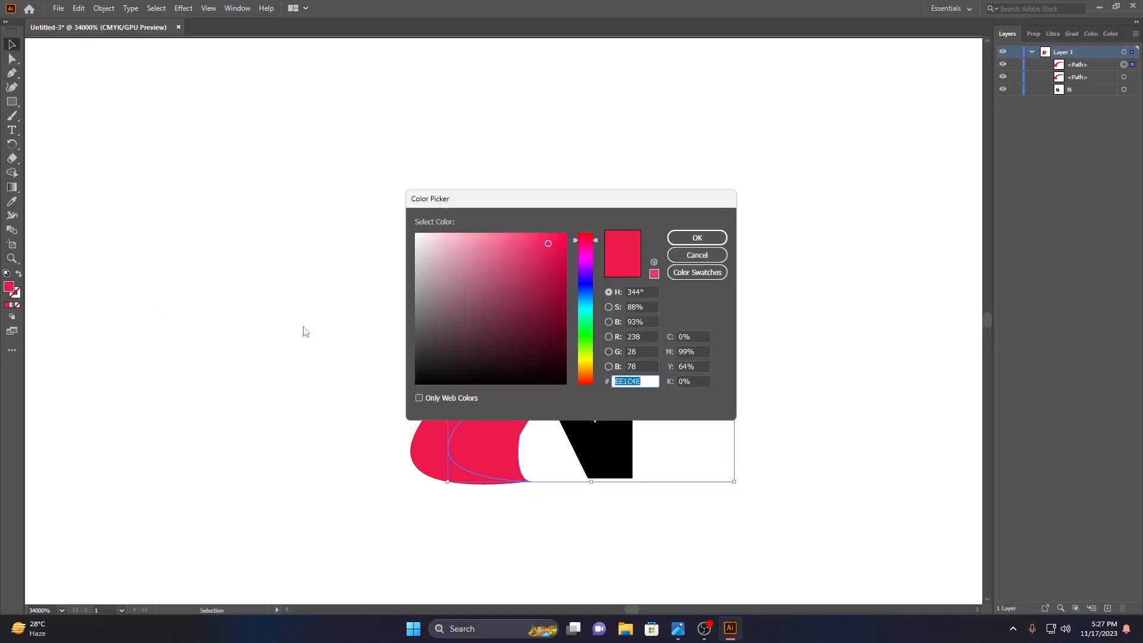
click(582, 291)
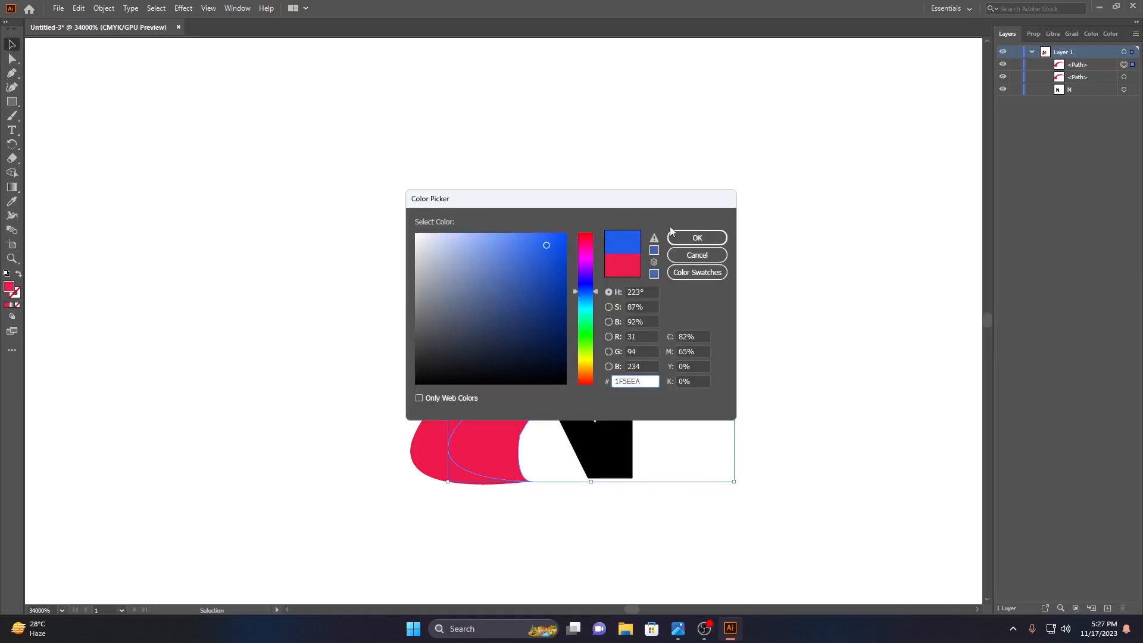
click(690, 241)
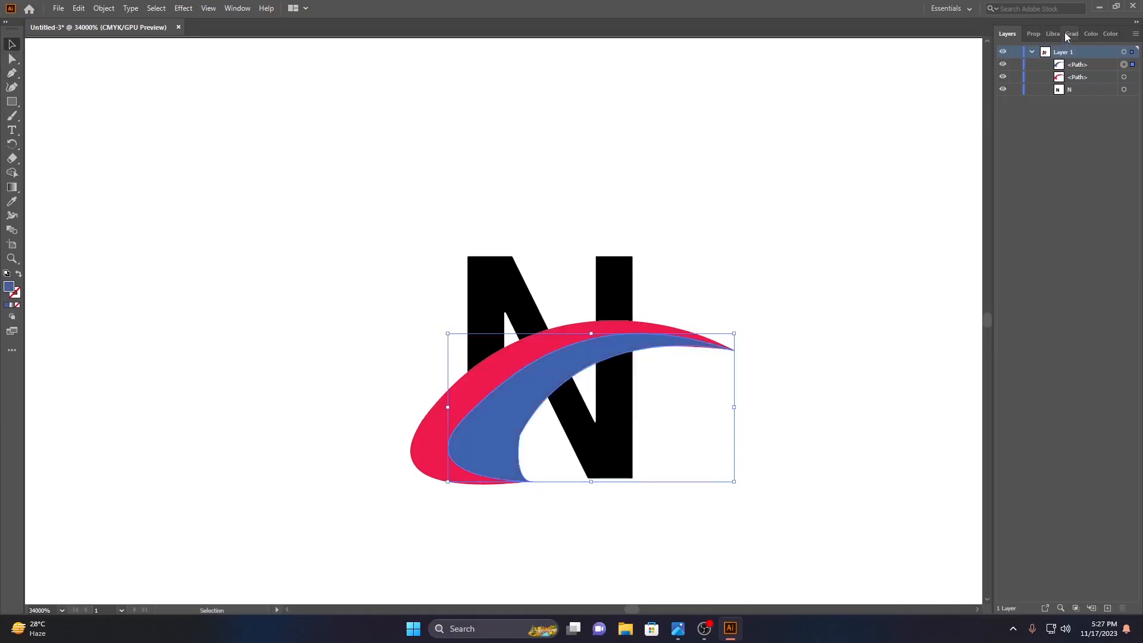
click(1081, 66)
mouse_move(1081, 67)
mouse_down()
mouse_move(1076, 95)
mouse_move(1076, 83)
mouse_up()
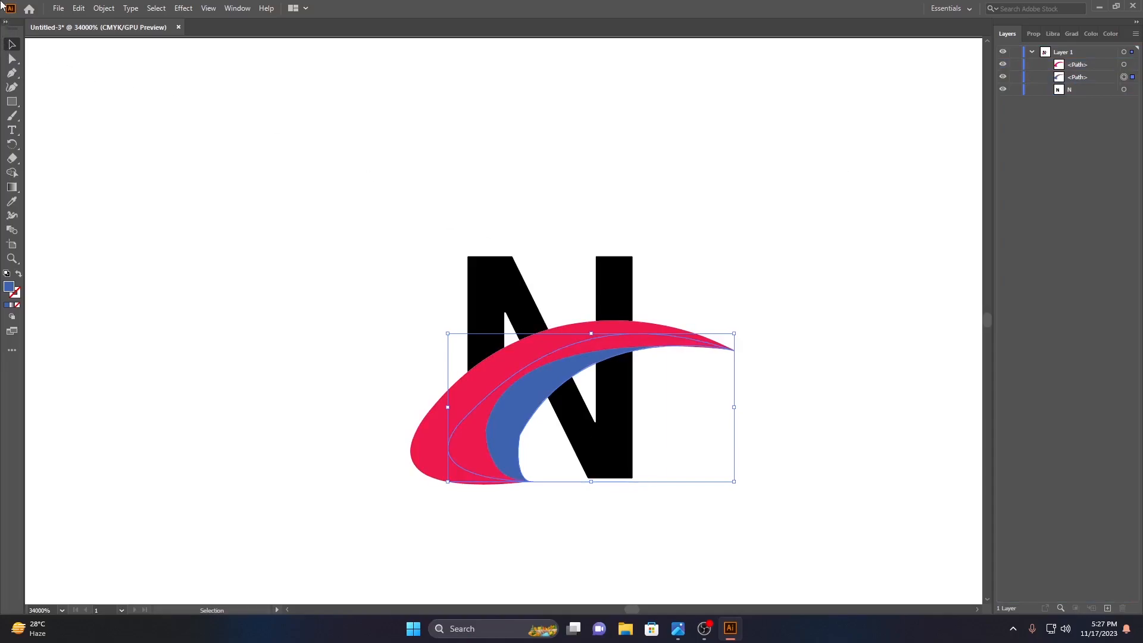
Select the blue swoosh and rotate it slightly clockwise so its tip drops below the red one
click(450, 202)
click(523, 396)
drag(741, 407, 740, 426)
key(Right)
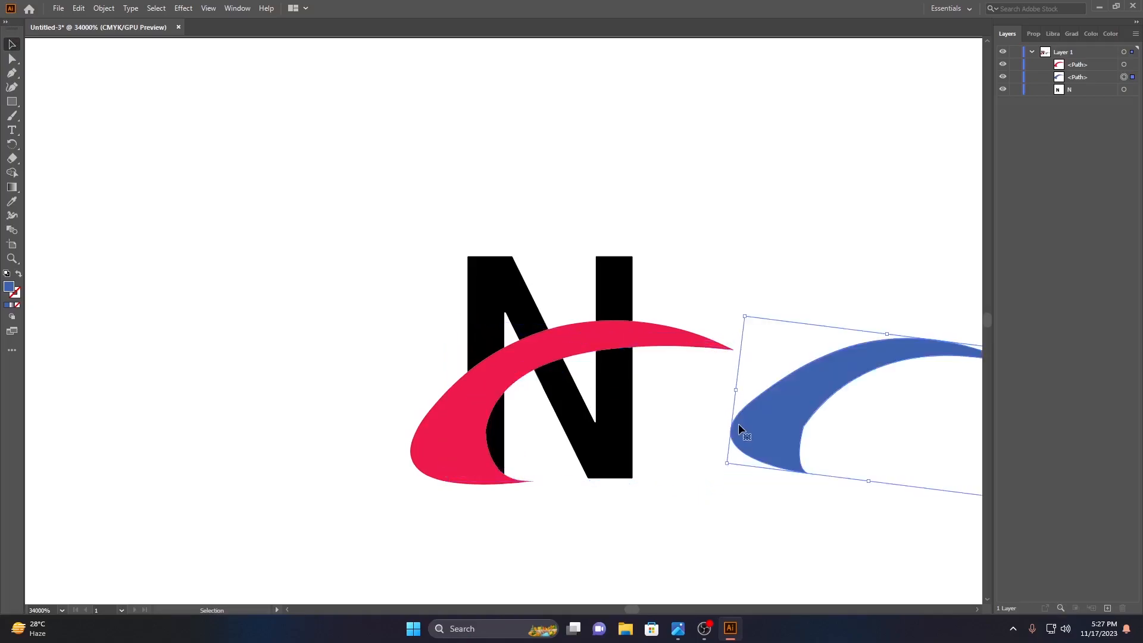
key(ctrl+z)
key(Down)
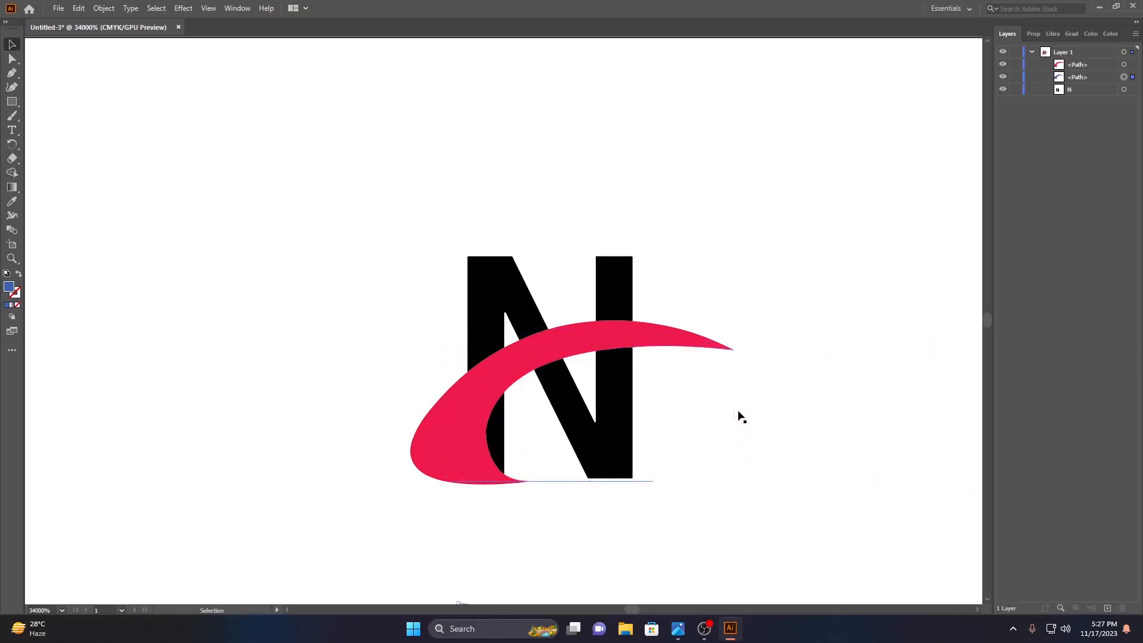
key(ctrl+z)
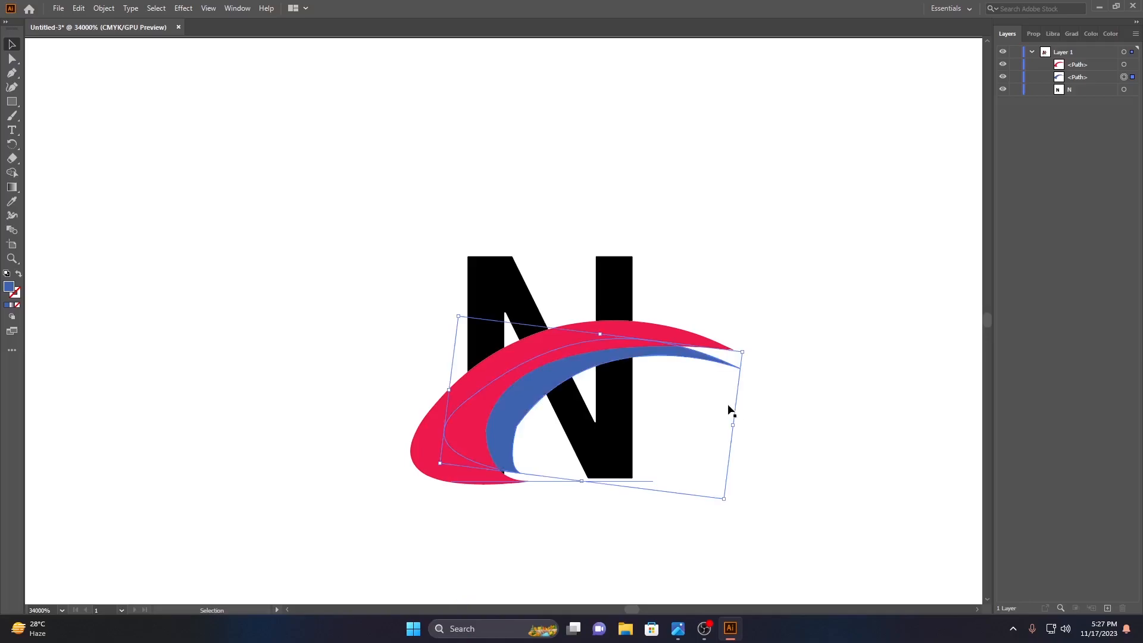
Move the blue swoosh slightly down and right, fine-tune its rotation so it nests along the red swoosh's inner edge, and deselect
drag(536, 381, 545, 399)
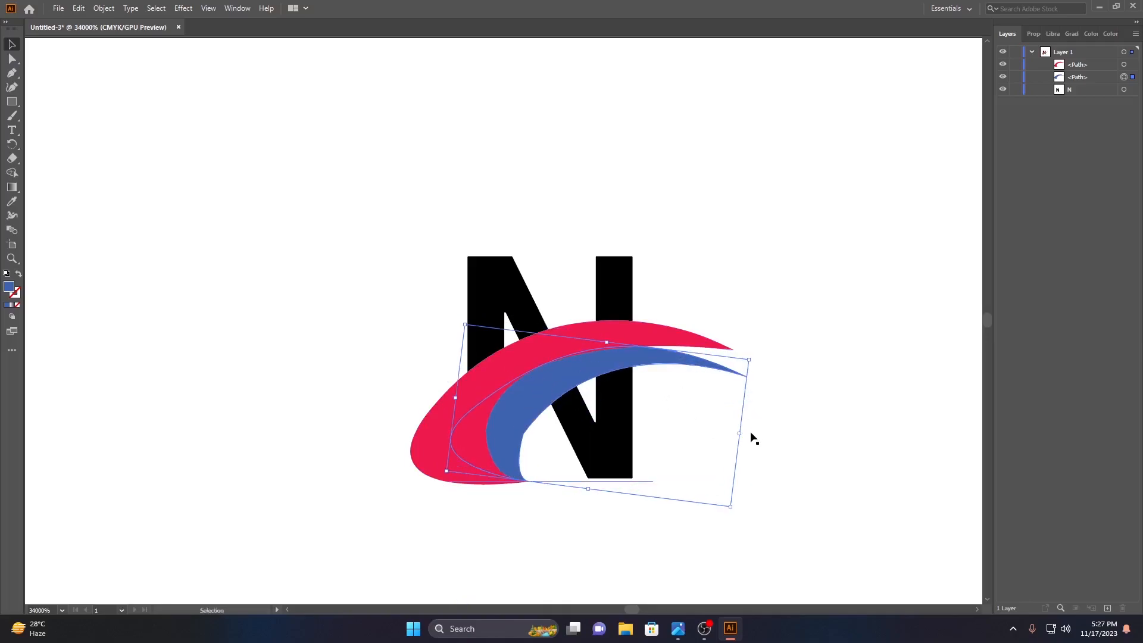
drag(748, 433, 750, 438)
click(799, 369)
mouse_move(511, 411)
mouse_down()
mouse_move(510, 426)
mouse_move(513, 409)
mouse_up()
click(876, 364)
click(421, 454)
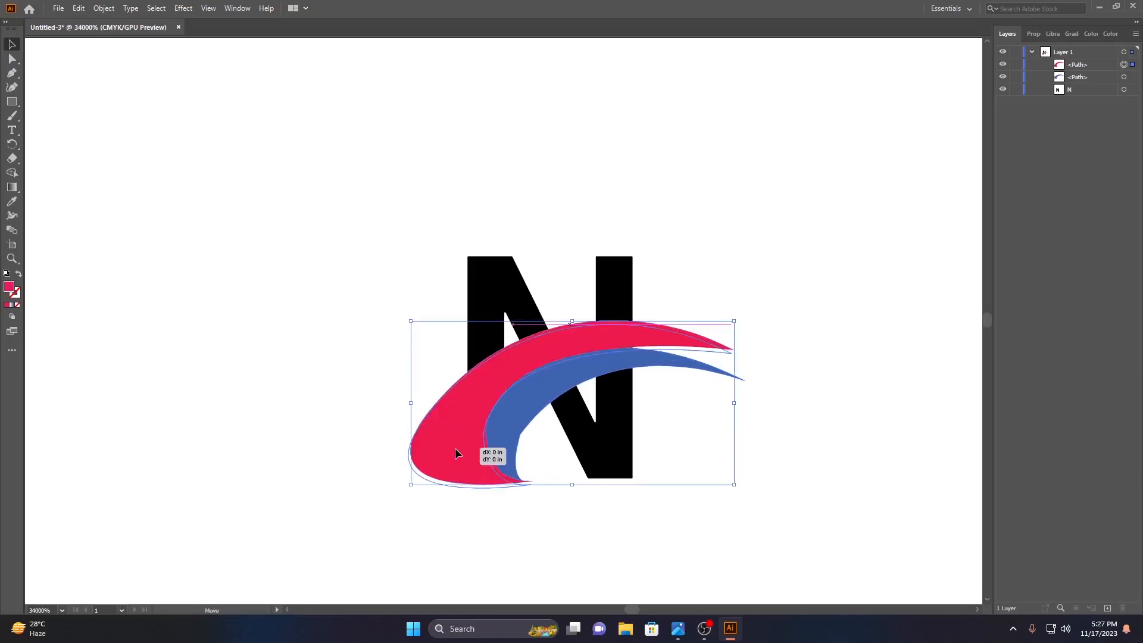
click(833, 481)
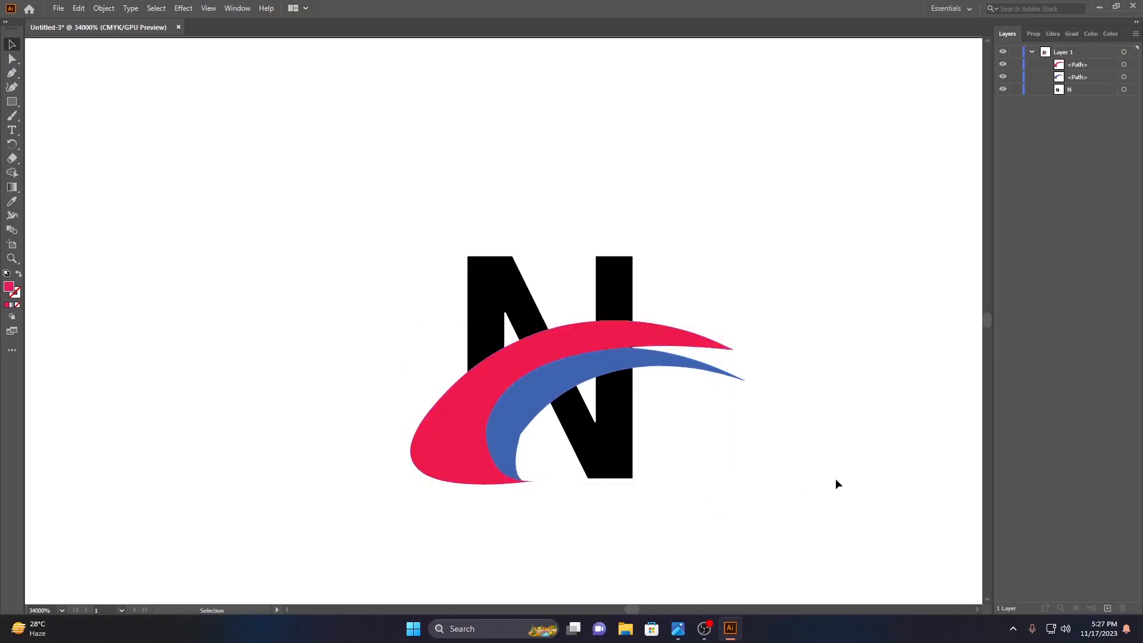
Select the letter N as text and recolour it dark blue 060087
click(499, 290)
key(t)
double_click(604, 278)
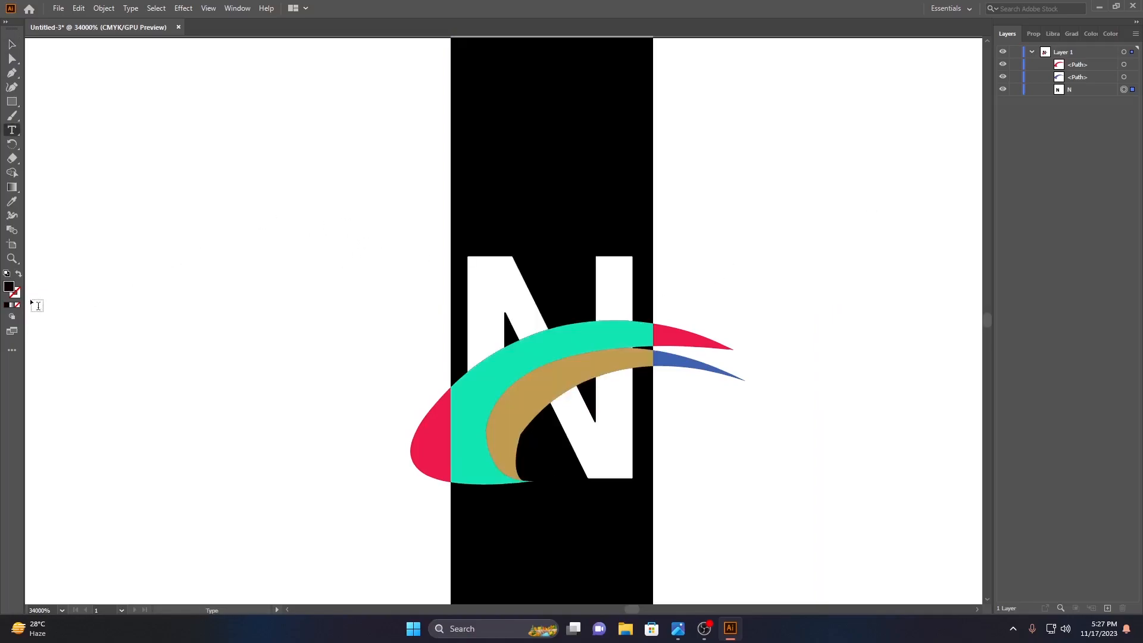
double_click(9, 287)
drag(589, 307, 584, 305)
mouse_move(547, 242)
mouse_down()
mouse_move(619, 223)
mouse_move(566, 236)
mouse_move(609, 285)
mouse_move(570, 306)
mouse_move(592, 221)
mouse_up()
click(562, 233)
mouse_move(589, 285)
mouse_down()
mouse_move(561, 290)
mouse_move(585, 303)
mouse_up()
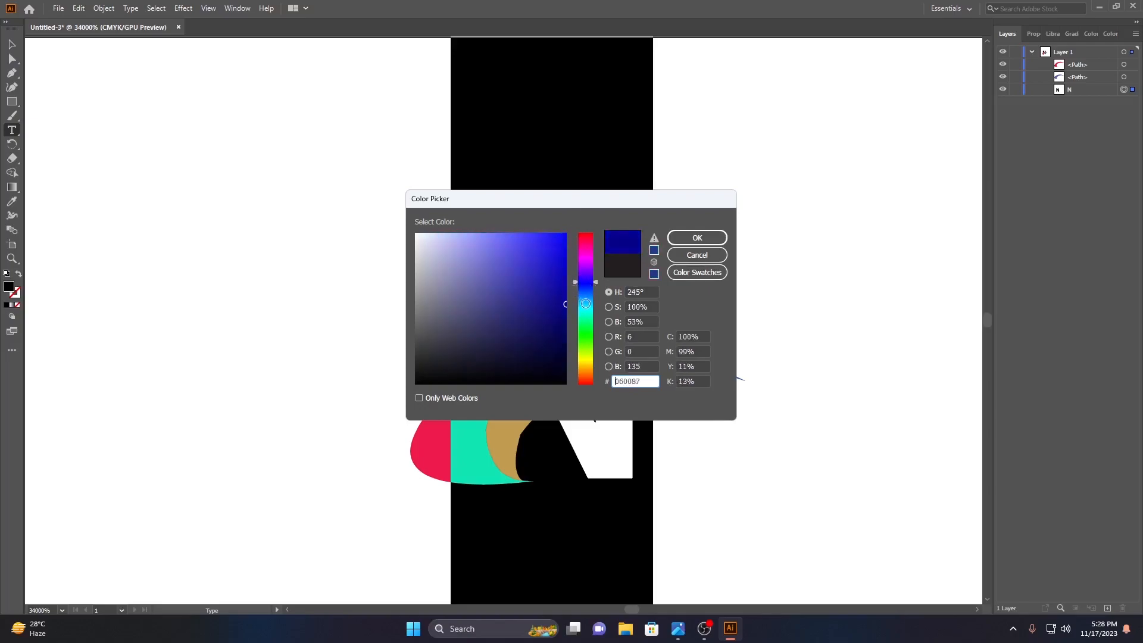
click(695, 238)
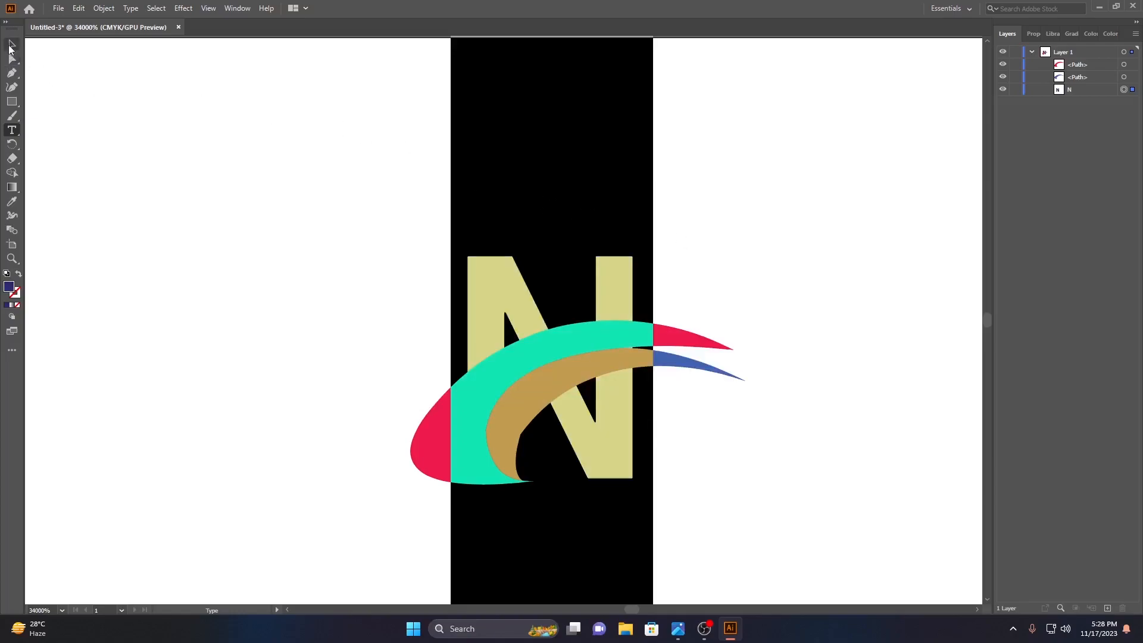
click(10, 46)
Apply a linear gradient to the red swoosh and change its black end stop to the dark blue swatch (C 100, M 100, Y 0, K 0)
click(548, 351)
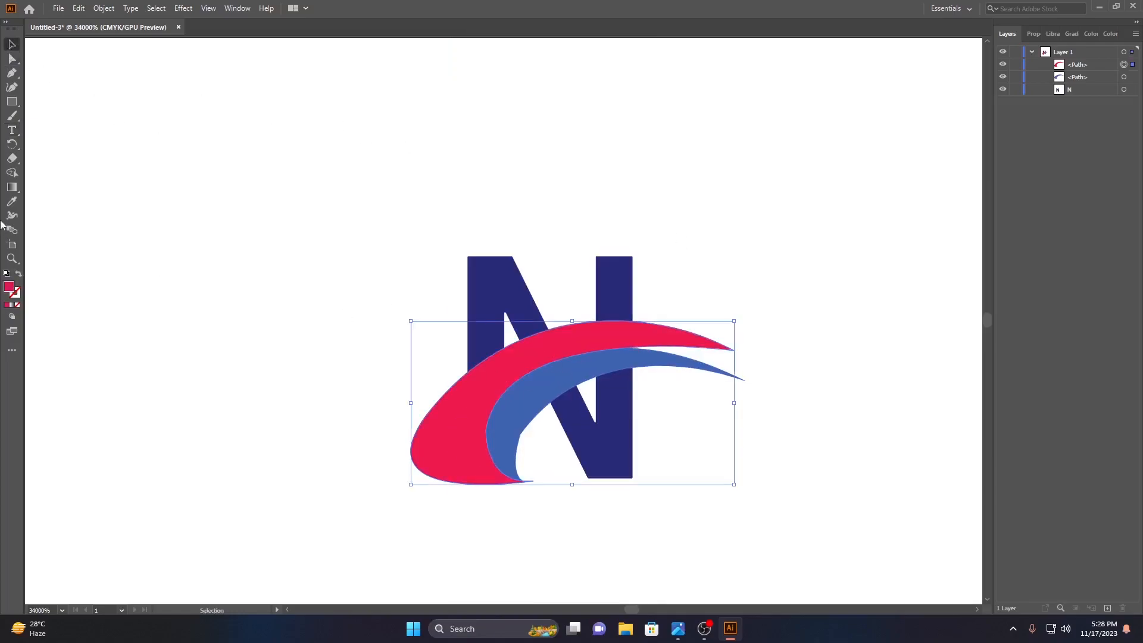
click(12, 187)
click(525, 362)
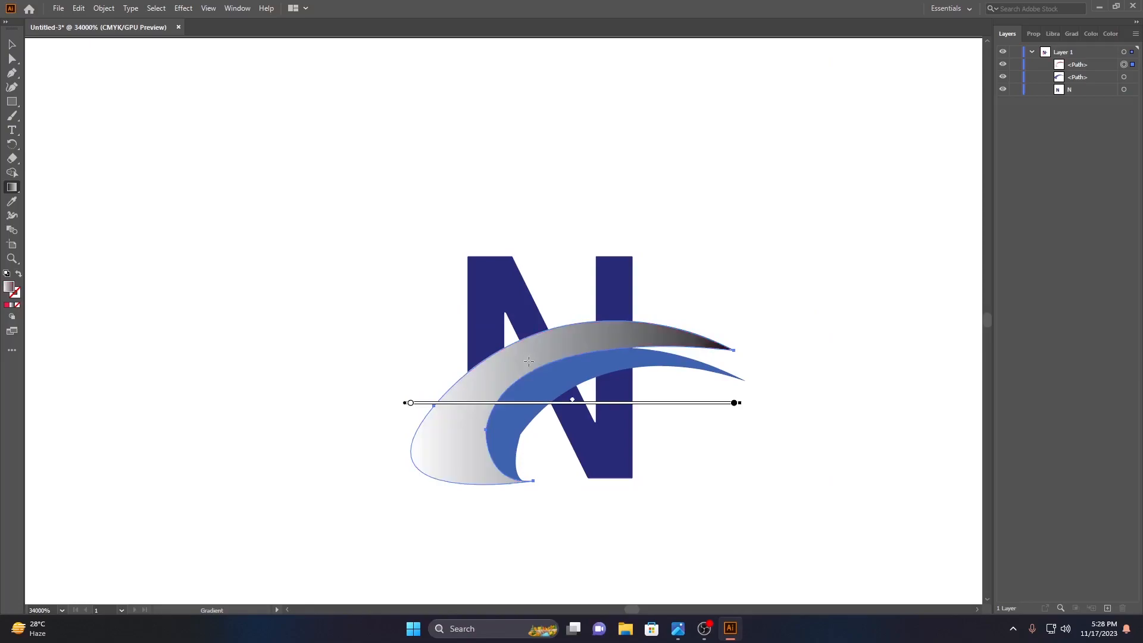
click(727, 404)
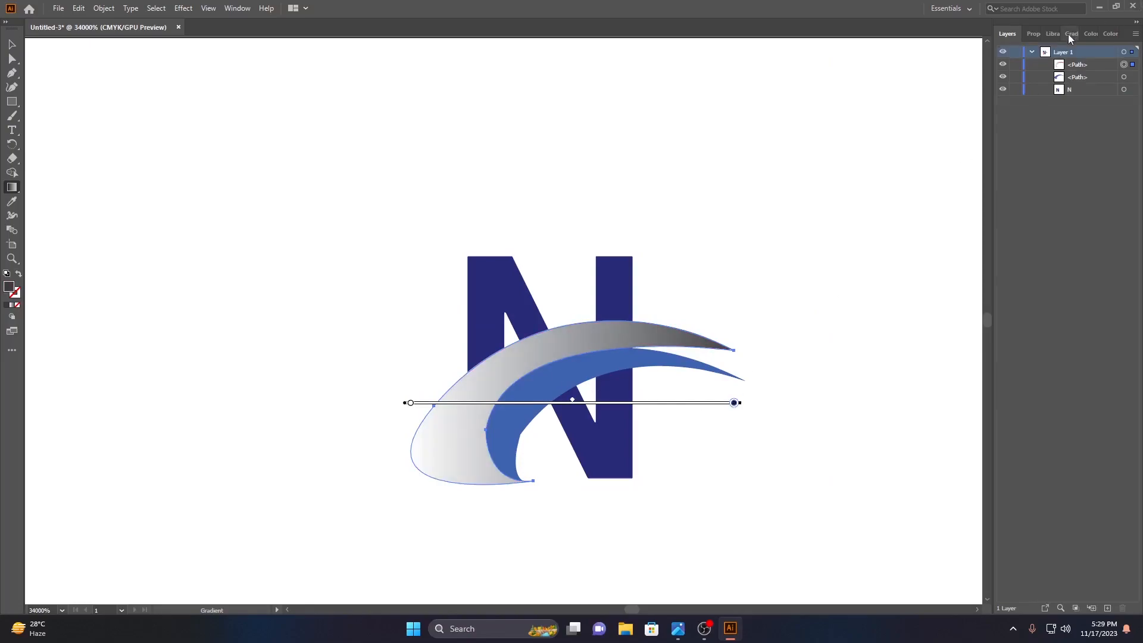
click(1038, 34)
click(1005, 164)
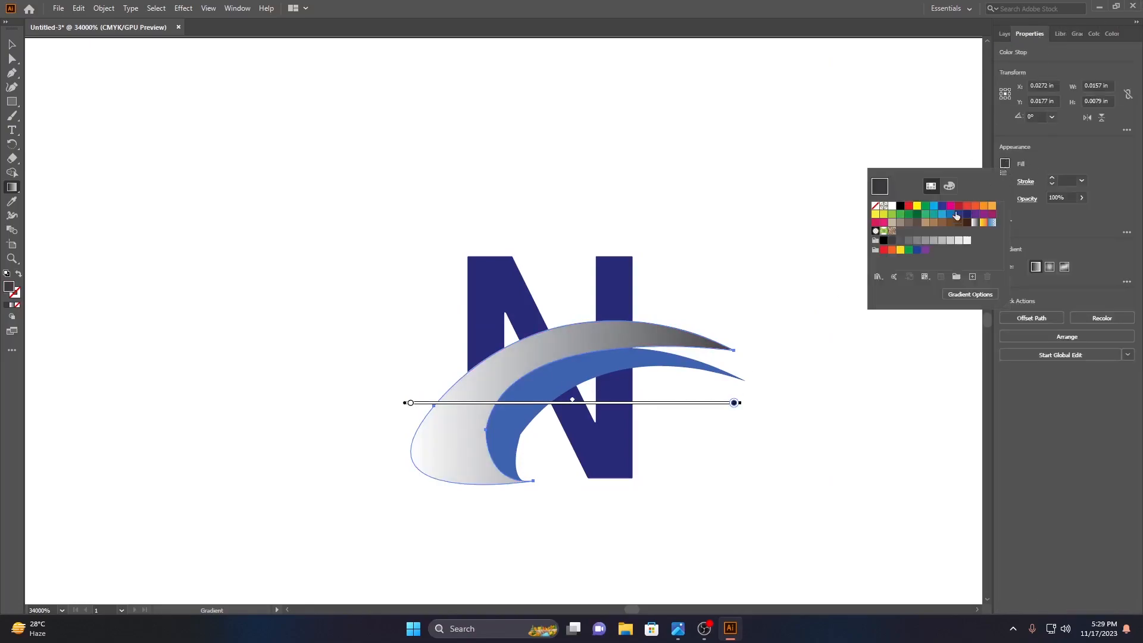
click(942, 206)
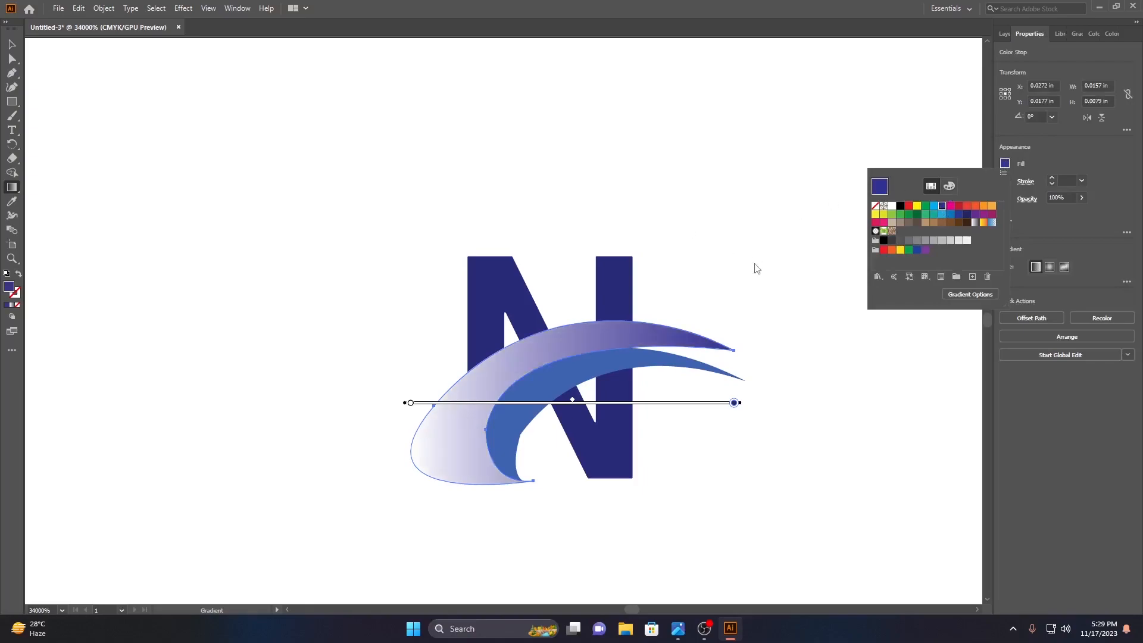
Shift the dark blue end stop of the outer swoosh's gradient inward to about four-fifths of its length
double_click(734, 403)
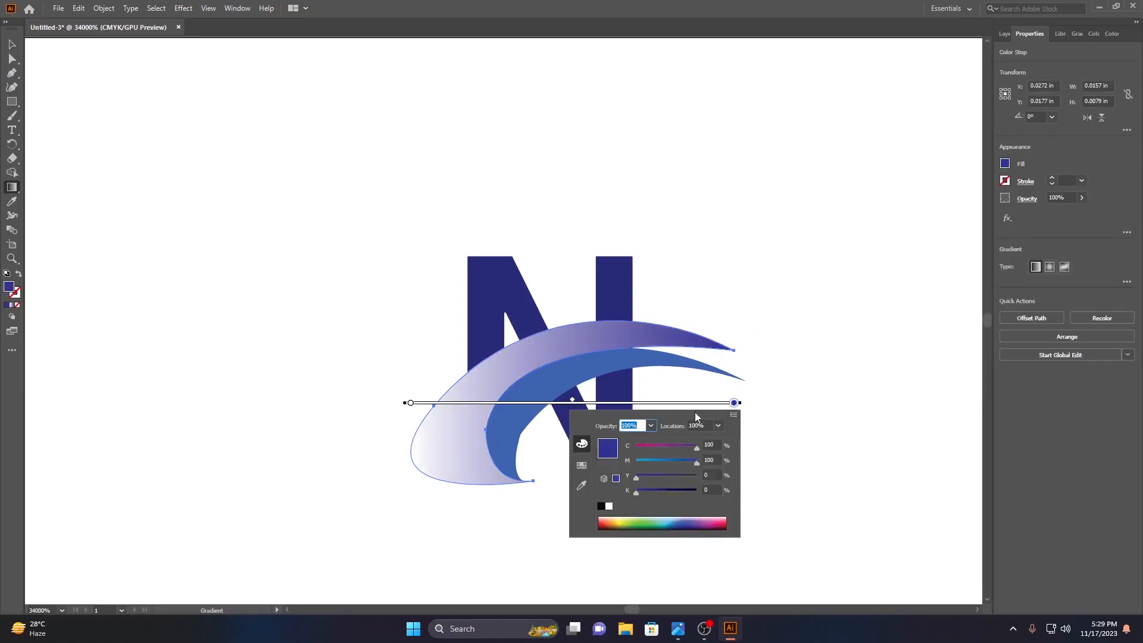
click(733, 408)
drag(732, 403, 675, 403)
Select the inner blue swoosh and fill it with the white-to-dark-blue linear gradient
click(12, 44)
click(480, 165)
click(548, 370)
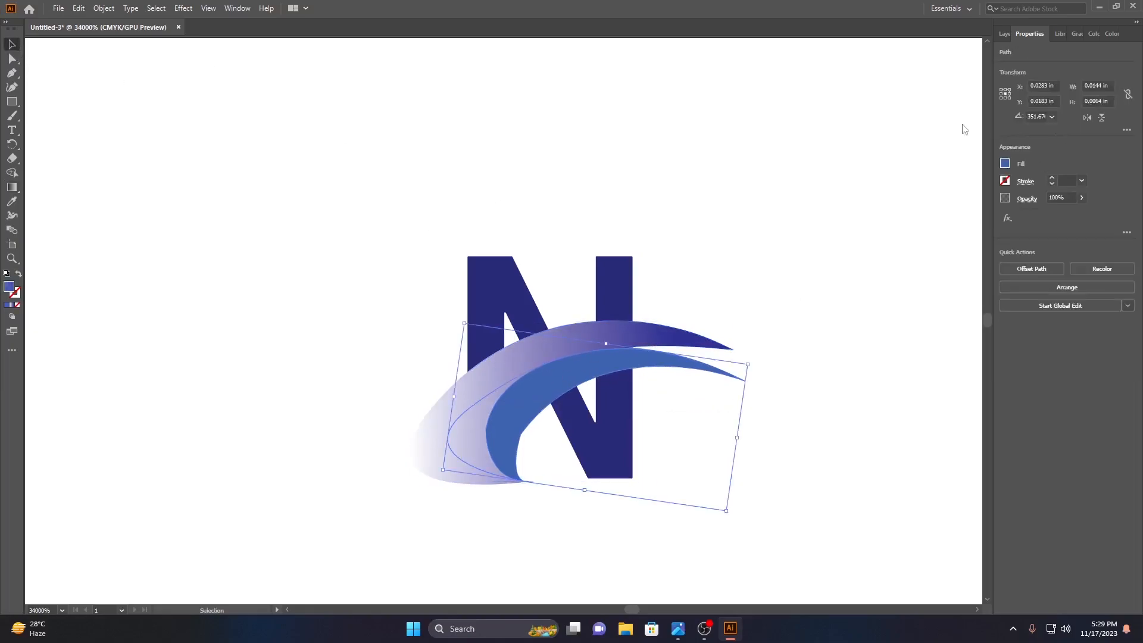
click(12, 187)
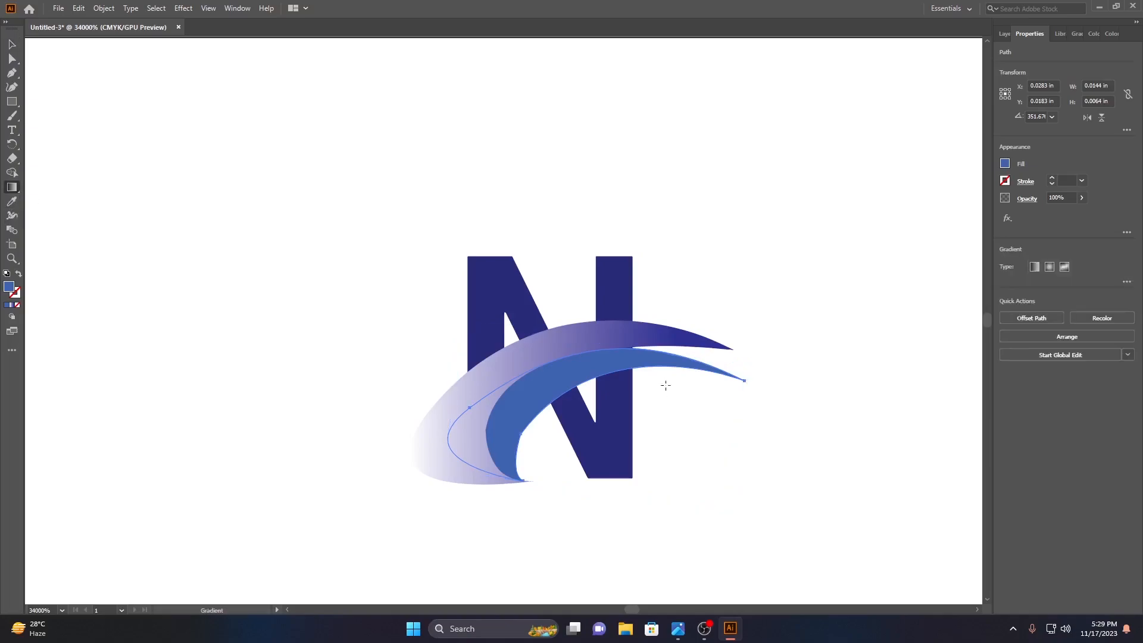
click(588, 371)
Recolour the dark blue end stop of the inner swoosh's gradient to a pinkish magenta, using the CMYK colour mixer
click(691, 416)
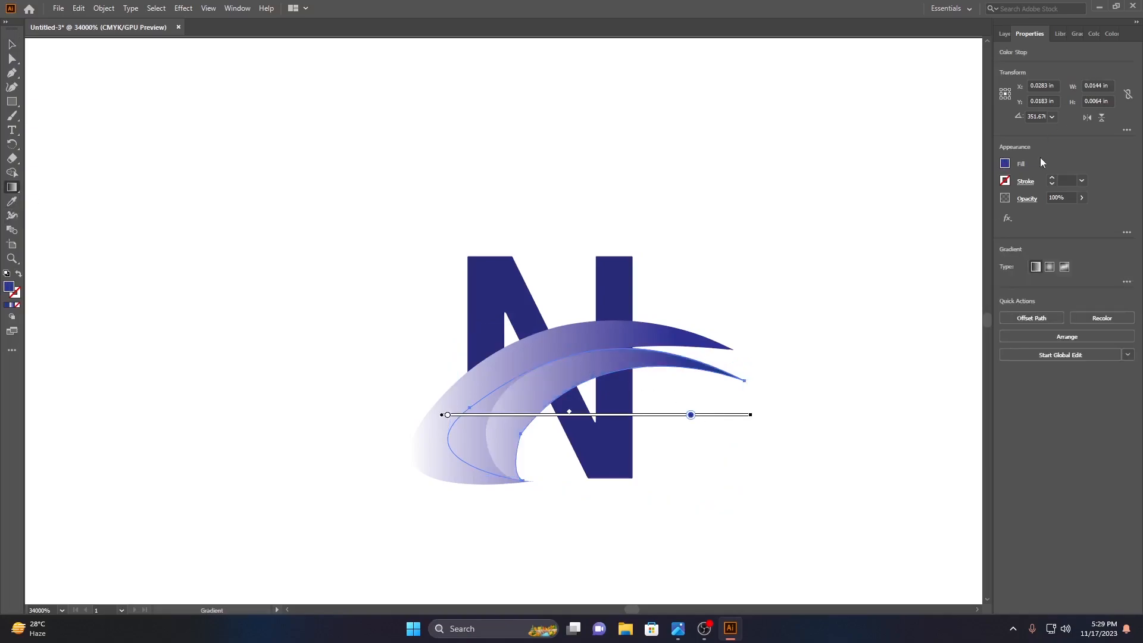
click(1006, 168)
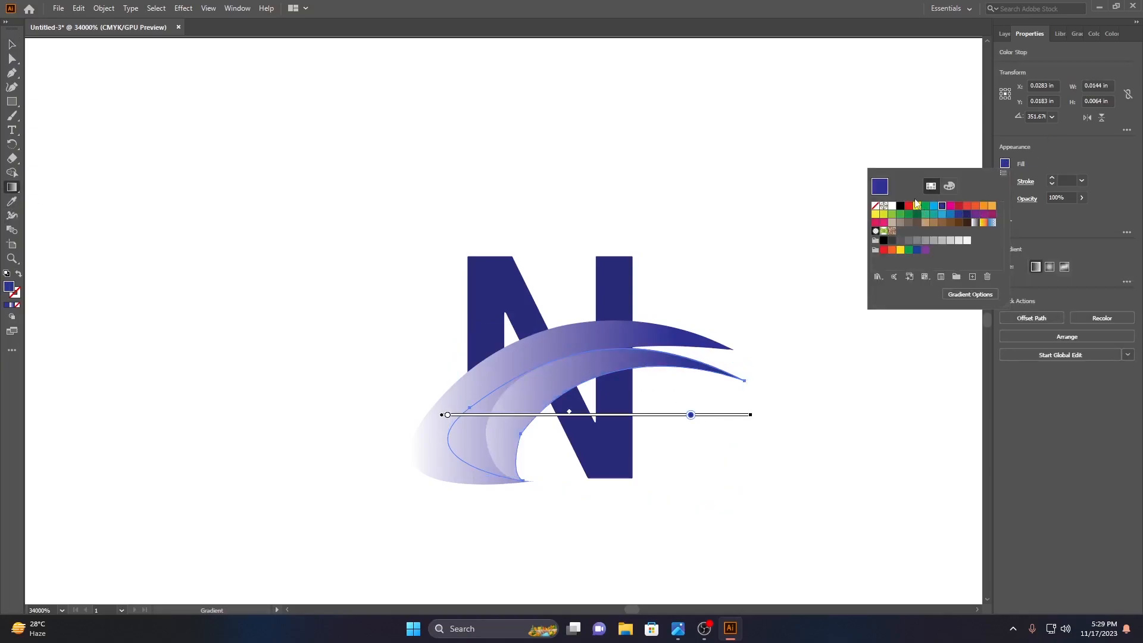
click(947, 187)
drag(974, 289, 980, 291)
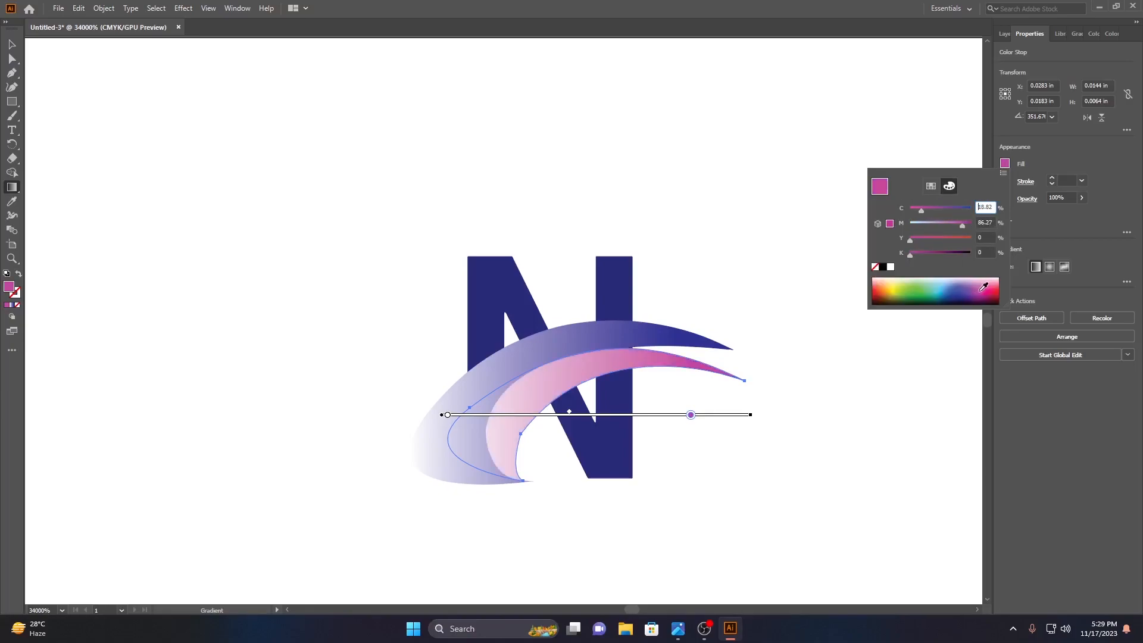
Change the white start stop of the inner swoosh's gradient to the CMYK Cyan swatch
click(448, 416)
double_click(448, 415)
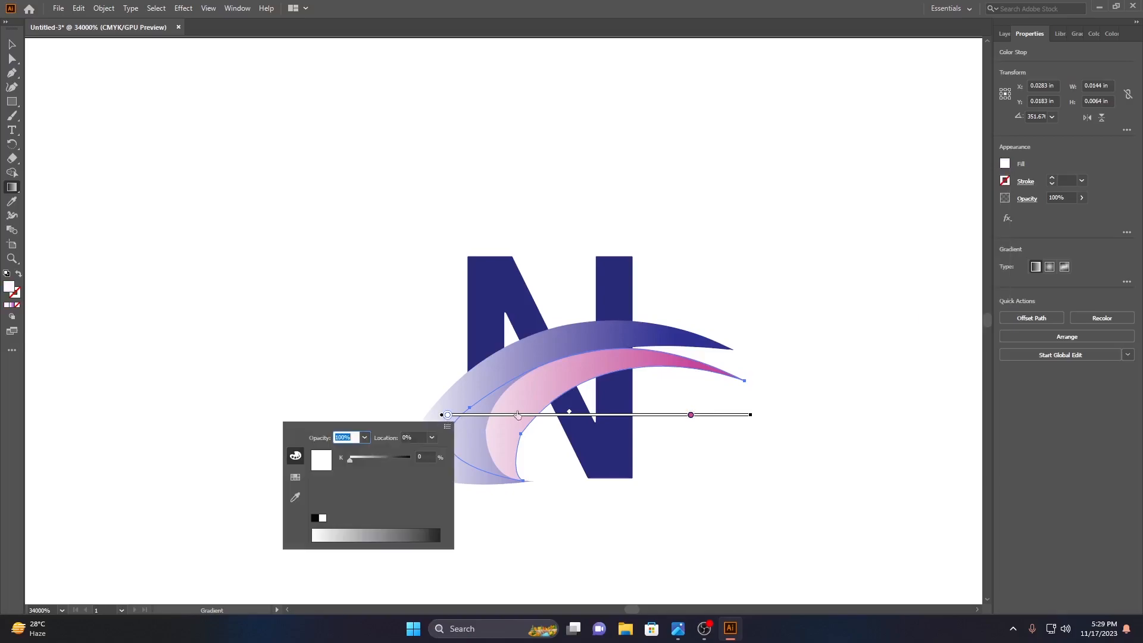
click(1005, 163)
click(891, 295)
click(931, 185)
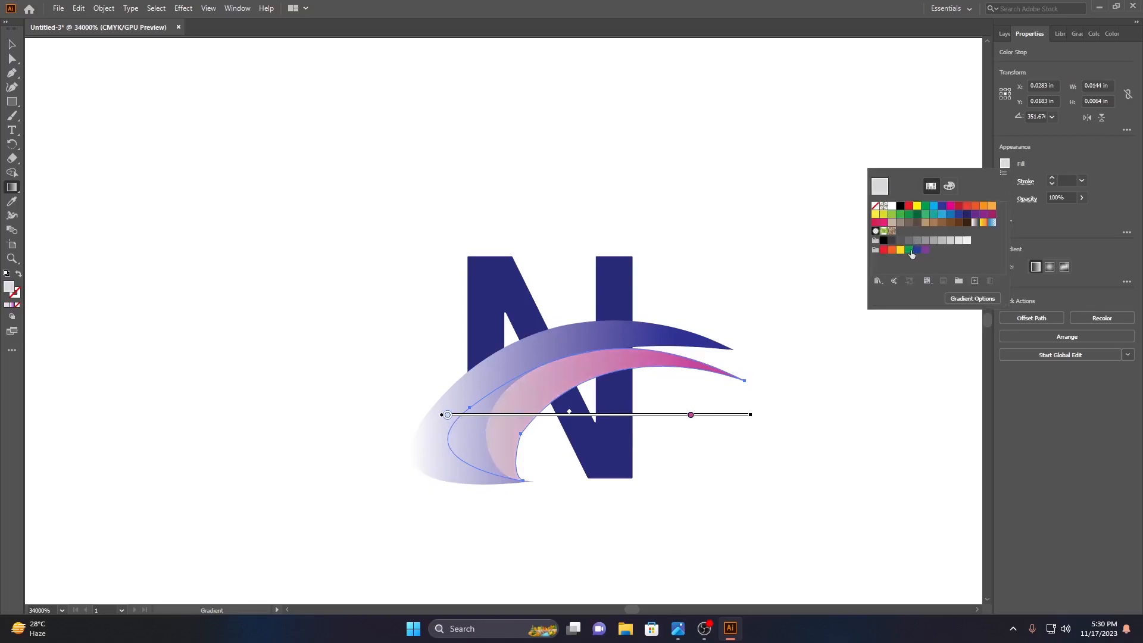
click(934, 206)
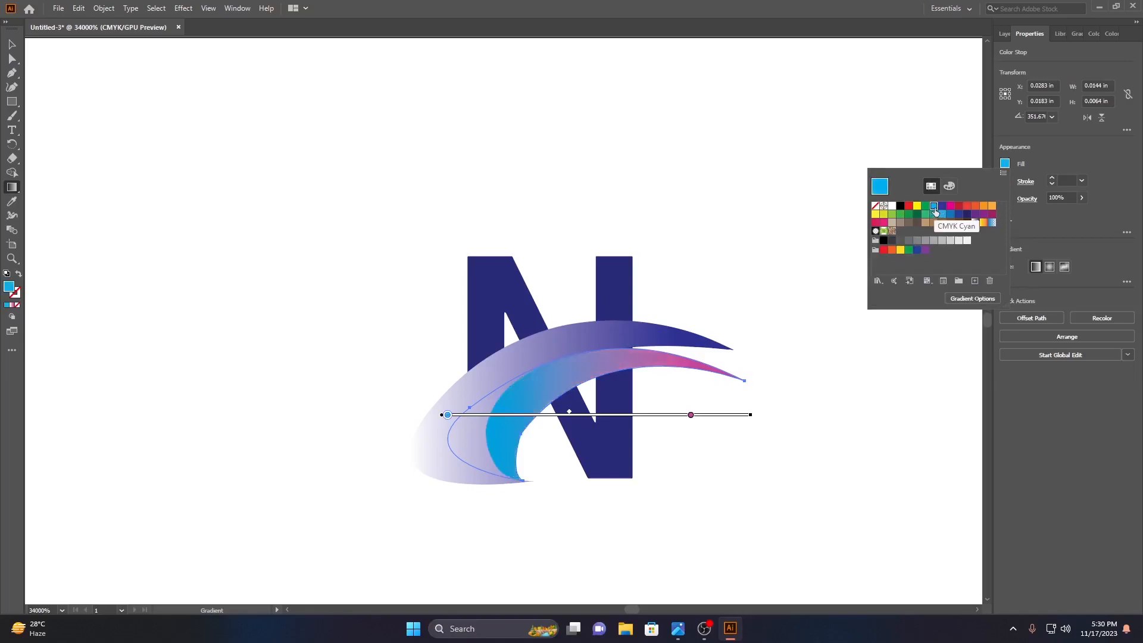
Change the dark blue end stop of the outer swoosh's gradient to the CMYK Cyan swatch and deselect the artwork
click(11, 44)
click(485, 217)
click(638, 327)
key(g)
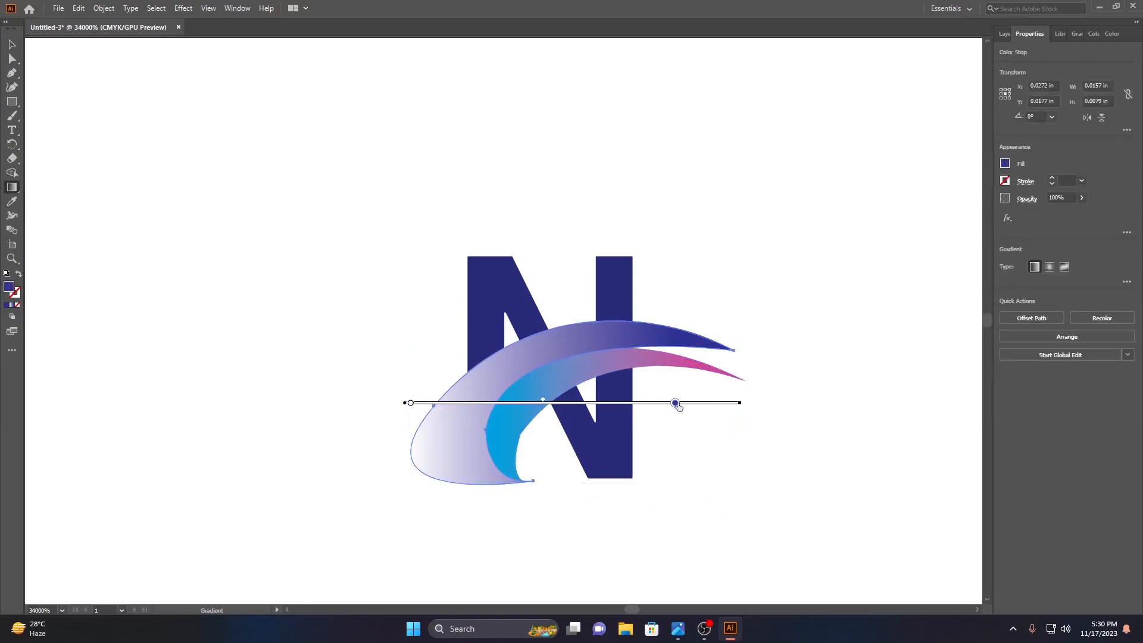
click(1005, 164)
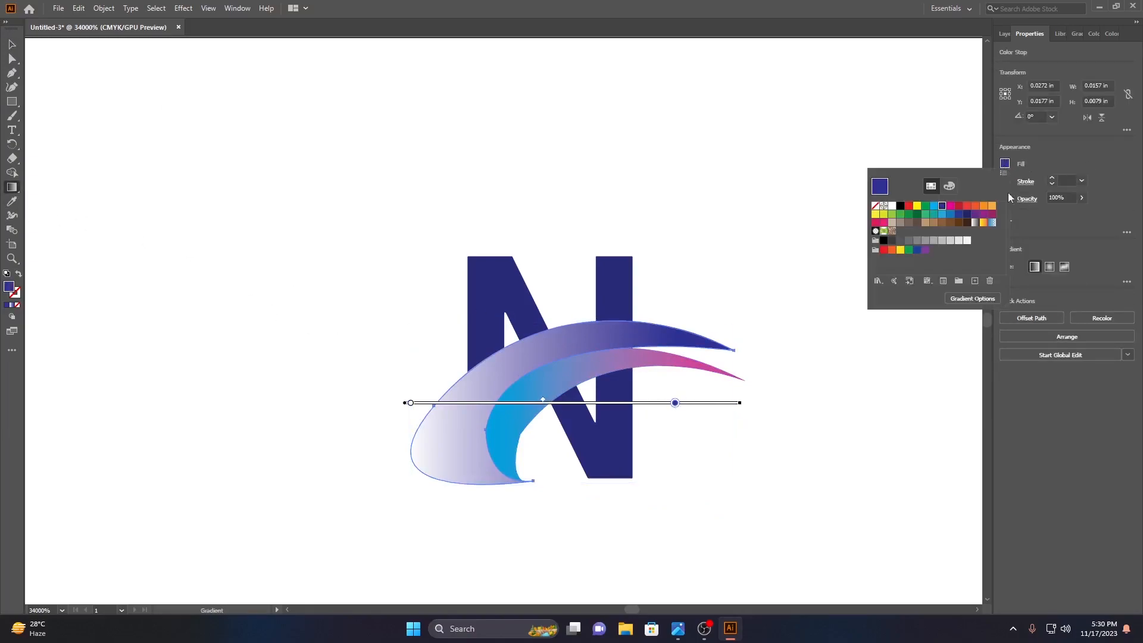
click(934, 206)
click(11, 45)
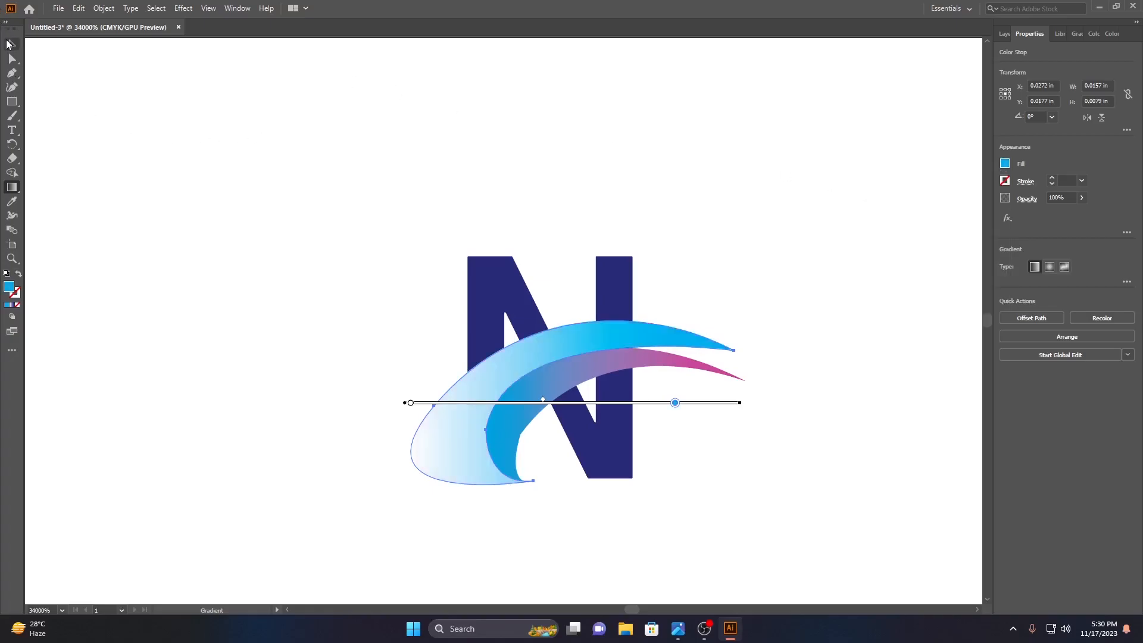
click(176, 97)
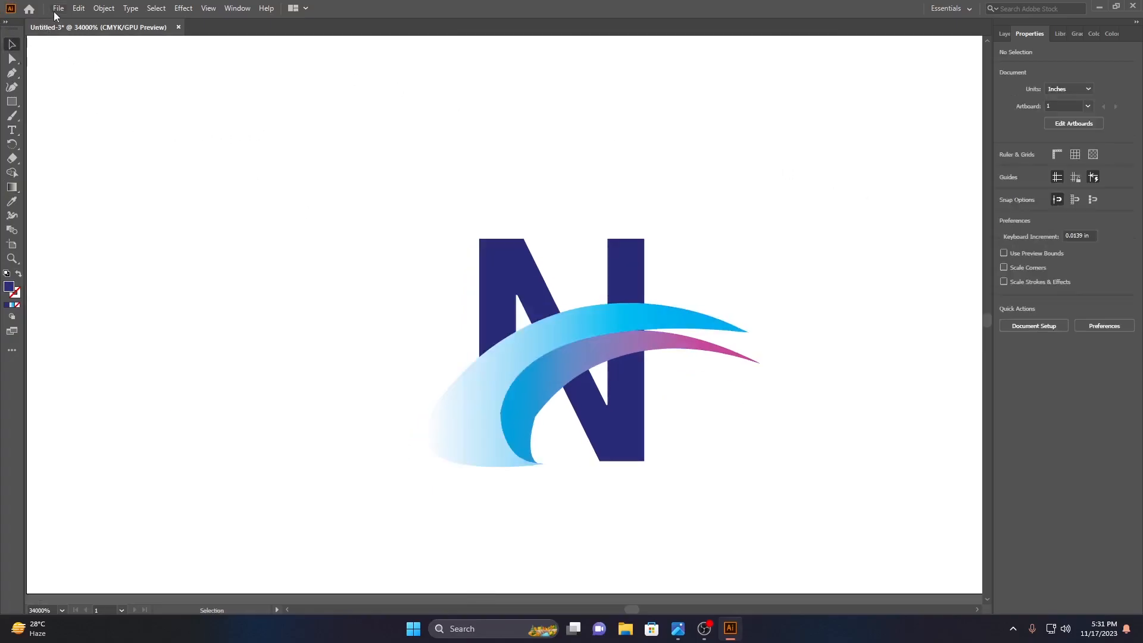
Start exporting the logo to the Desktop as a PNG file named HFH
click(57, 9)
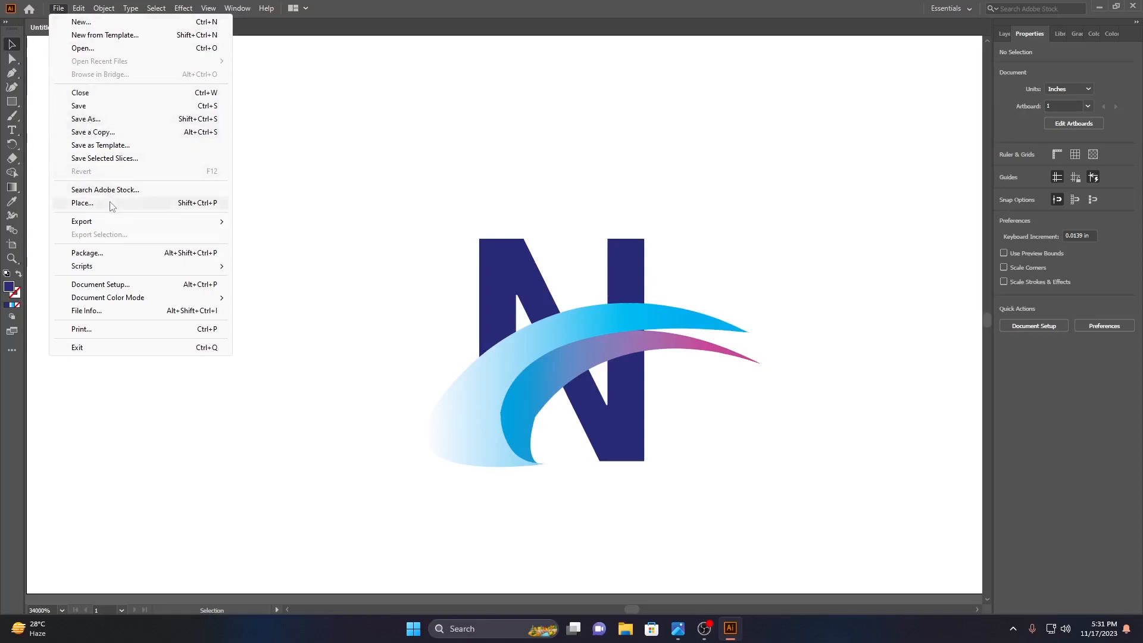
mouse_move(91, 226)
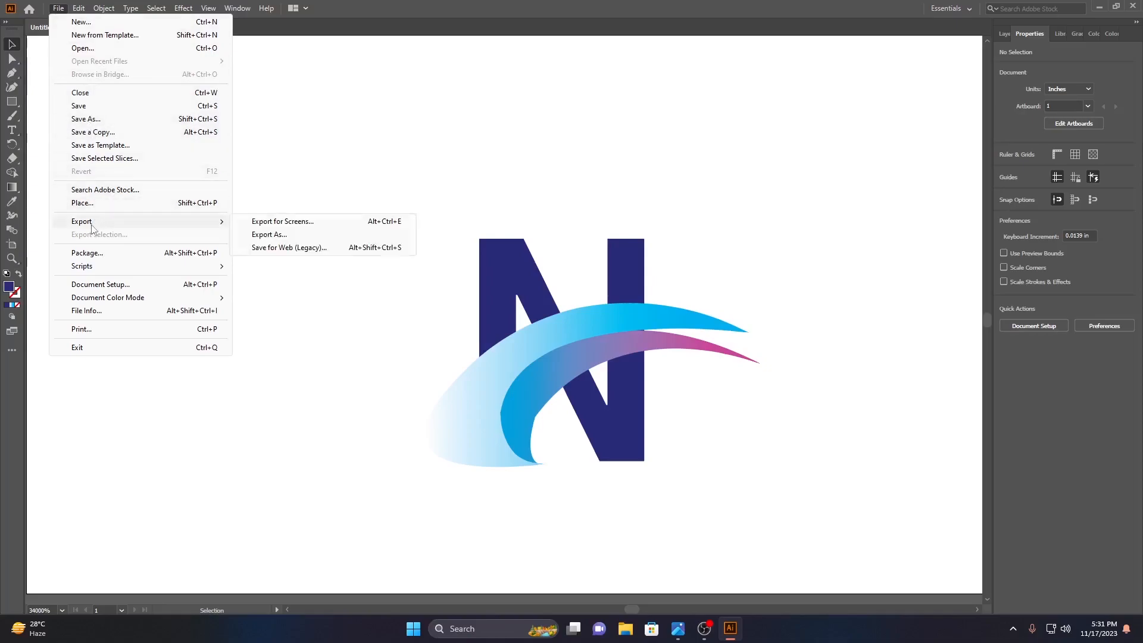
click(261, 235)
click(62, 122)
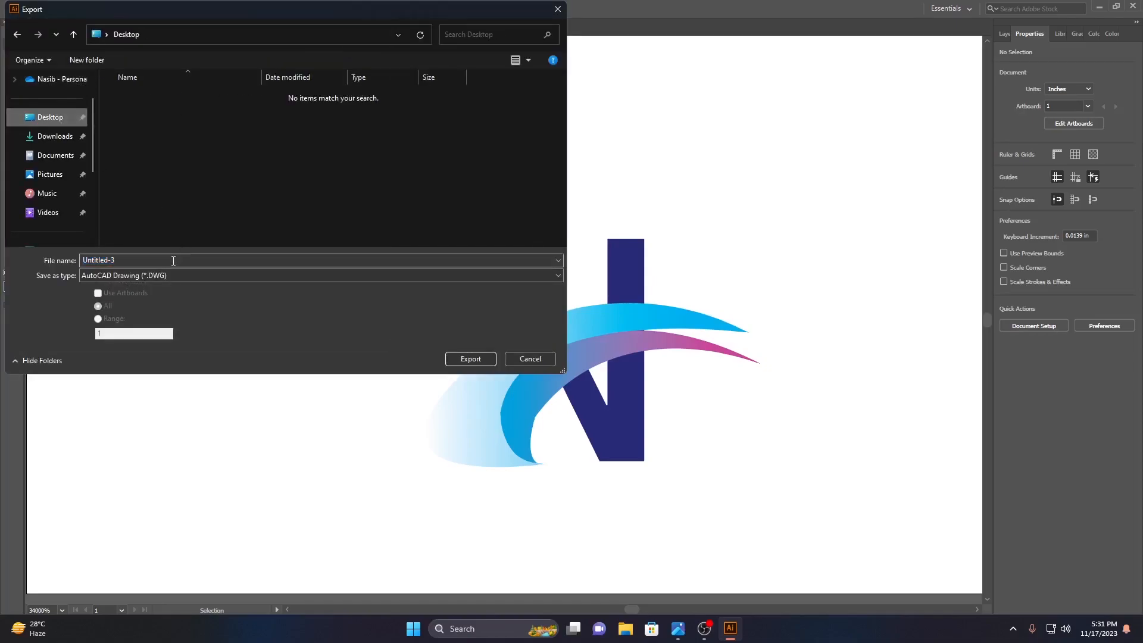
text(HFH)
click(192, 275)
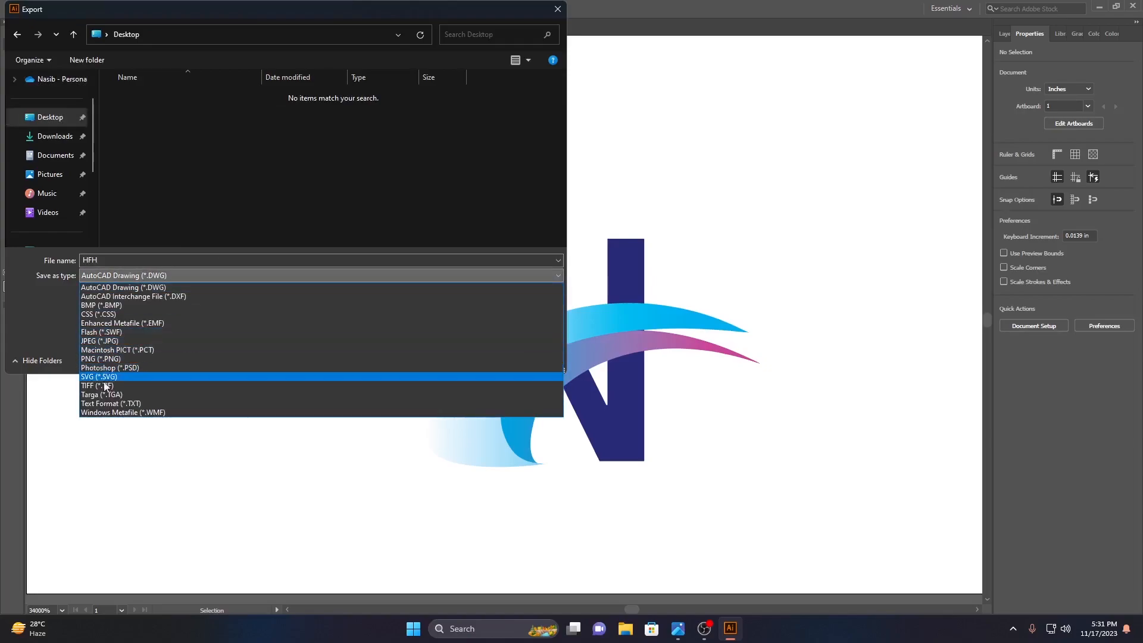
click(117, 360)
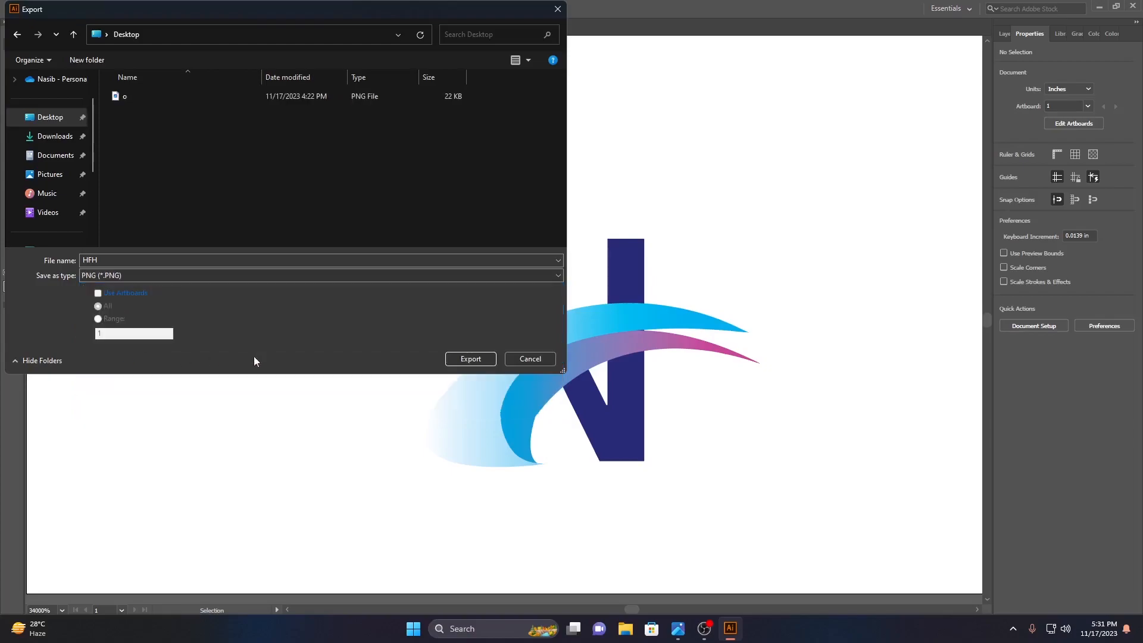
click(491, 359)
Set the PNG resolution to High (300 ppi) with a transparent background and complete the export
click(586, 308)
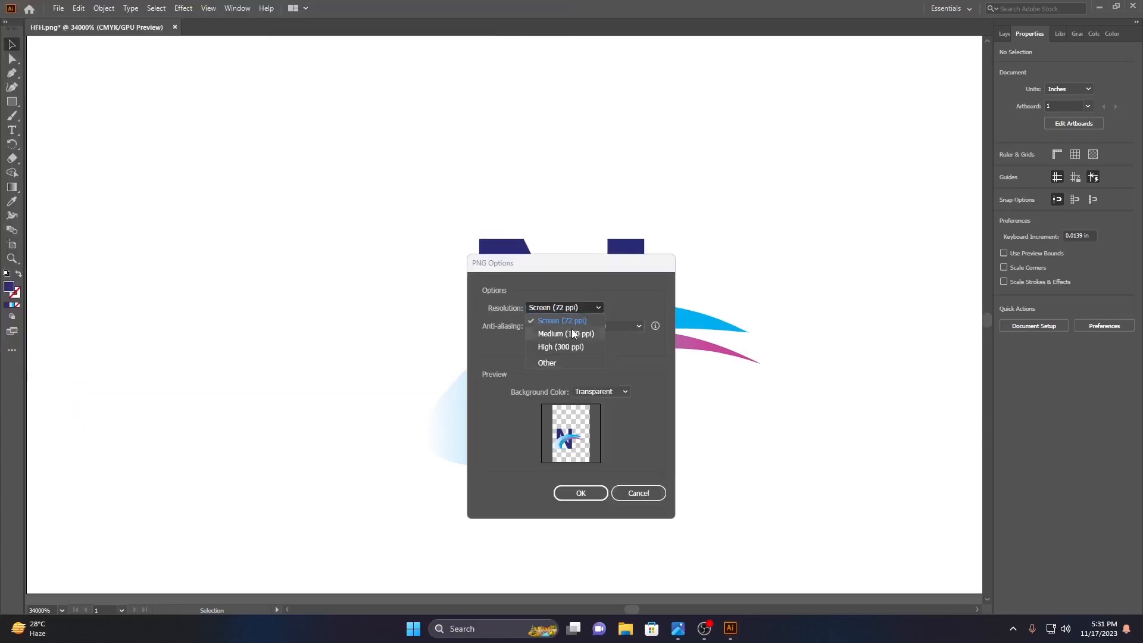
click(564, 345)
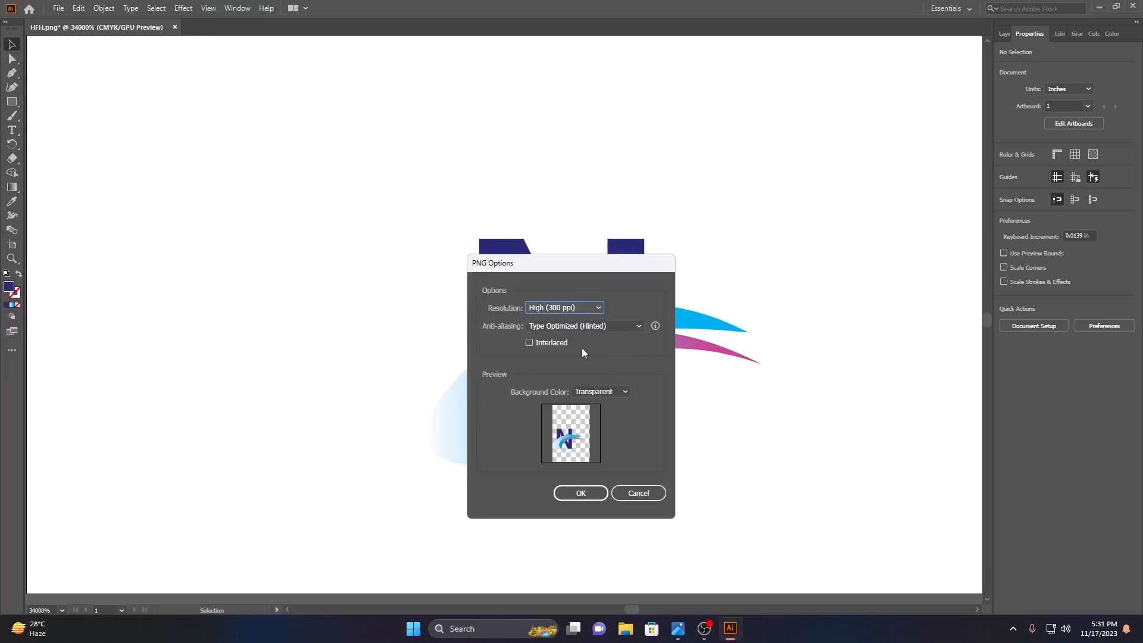
click(606, 390)
click(605, 403)
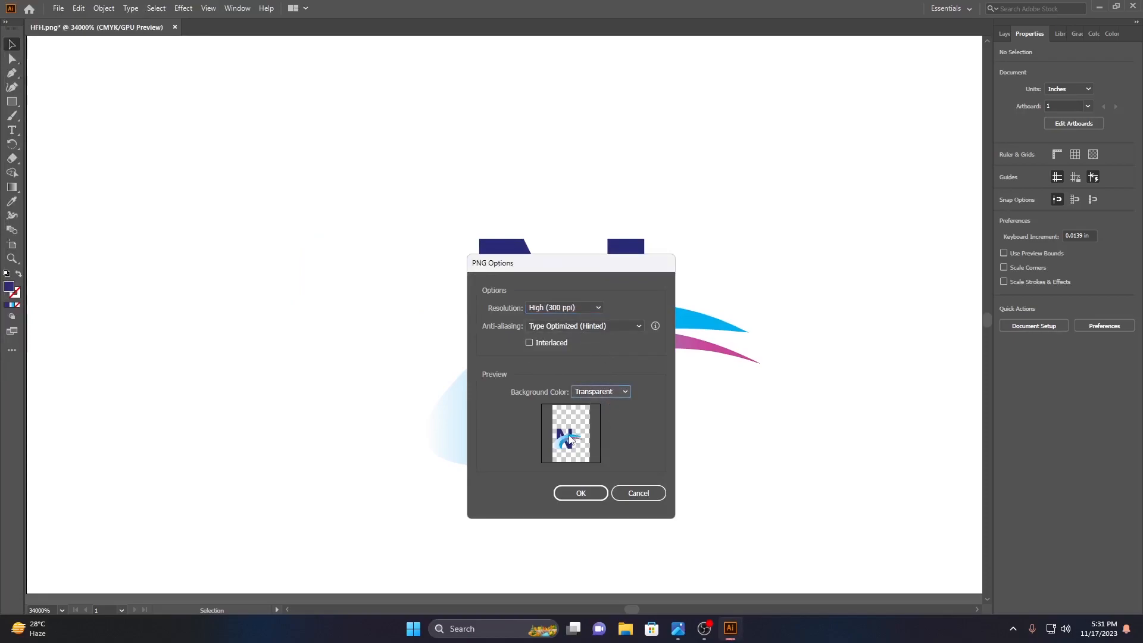
click(580, 493)
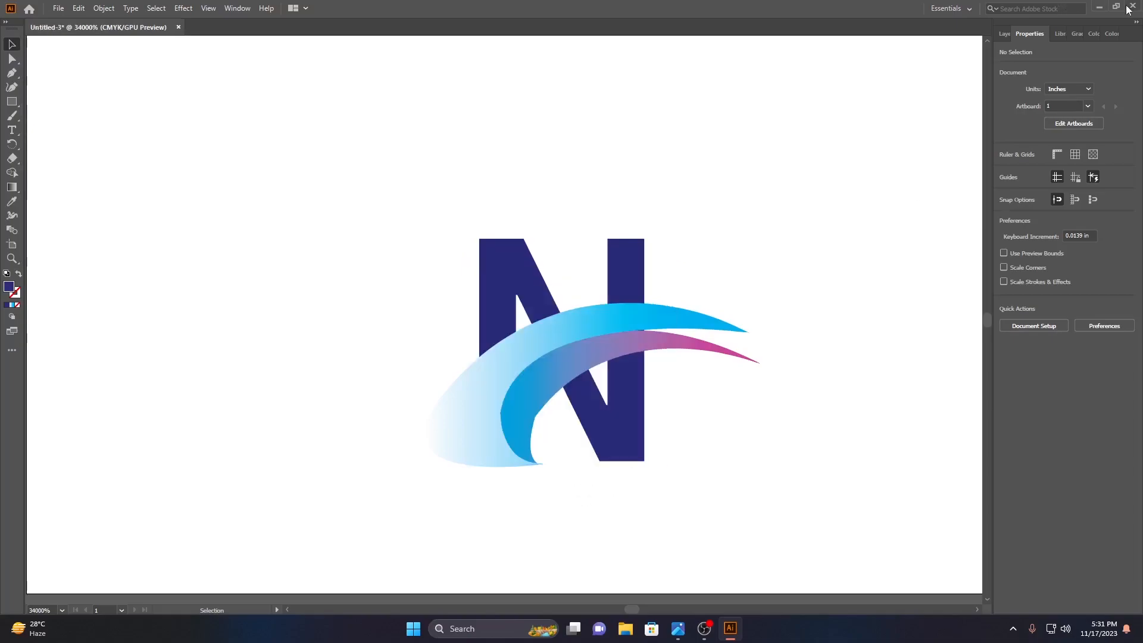
Launch Adobe Photoshop 2020 from the list of installed apps
click(421, 630)
click(700, 240)
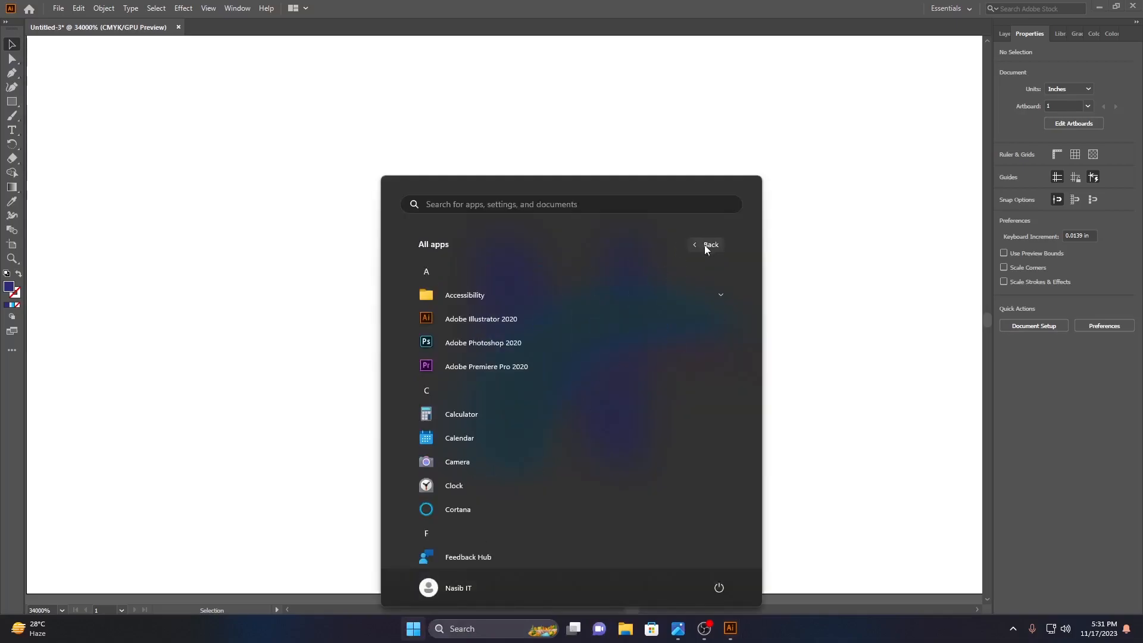
click(505, 349)
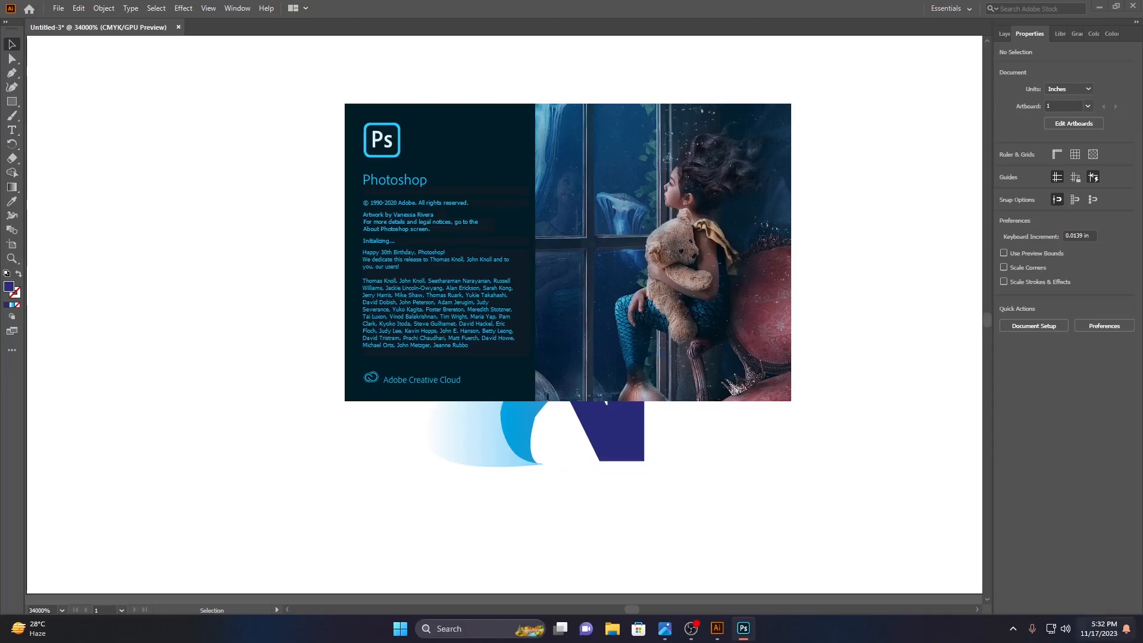
click(1058, 628)
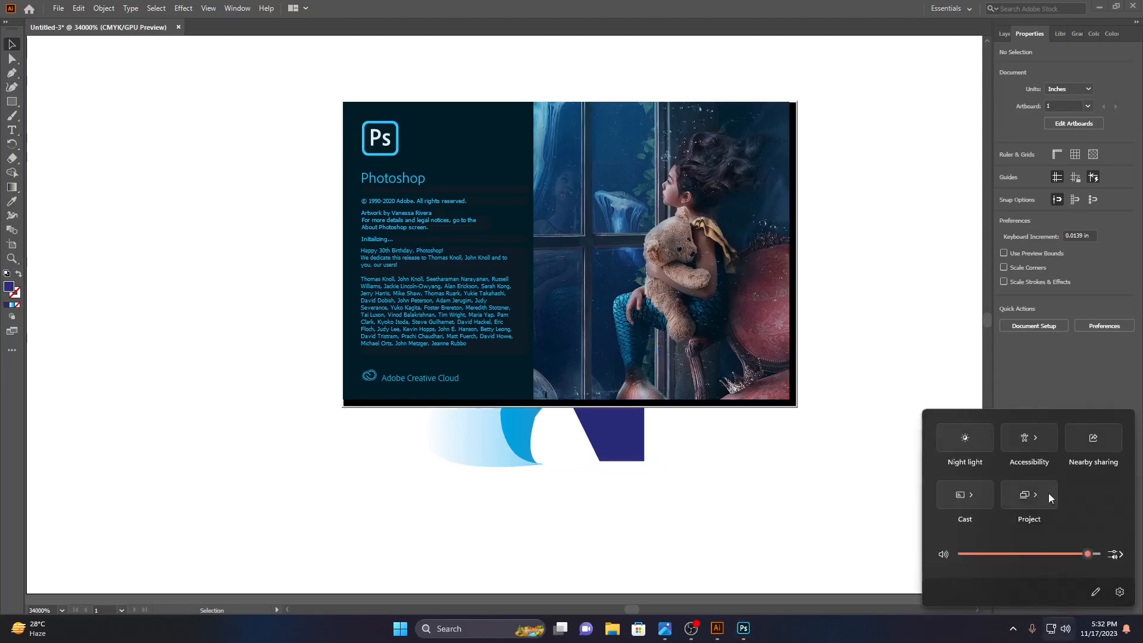
click(1114, 554)
scroll(1099, 541, down, 2)
click(834, 413)
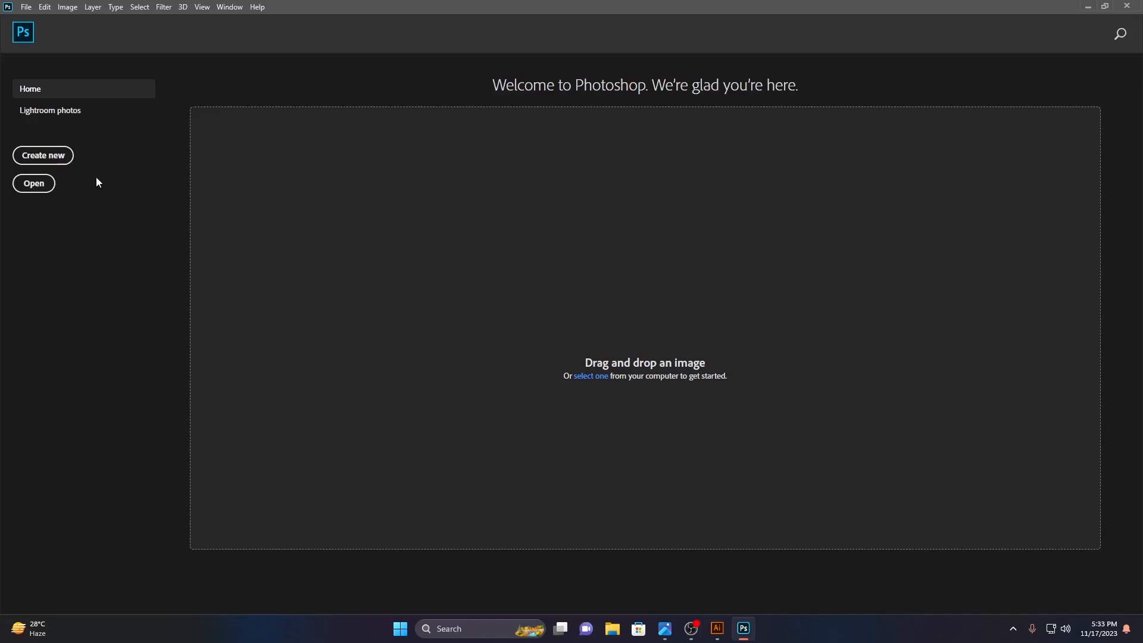
Open Logo Mockup on panel wall.psd from the Psd files folder inside My desk folder on Storage (F:)
click(44, 190)
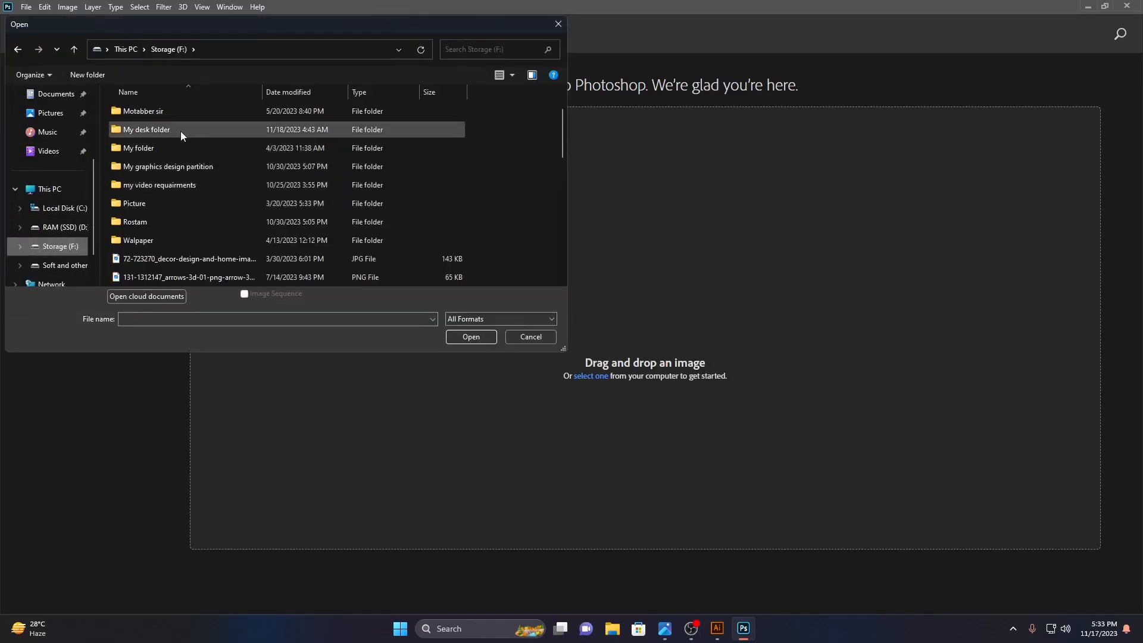
double_click(180, 129)
click(459, 50)
text(psd)
double_click(179, 97)
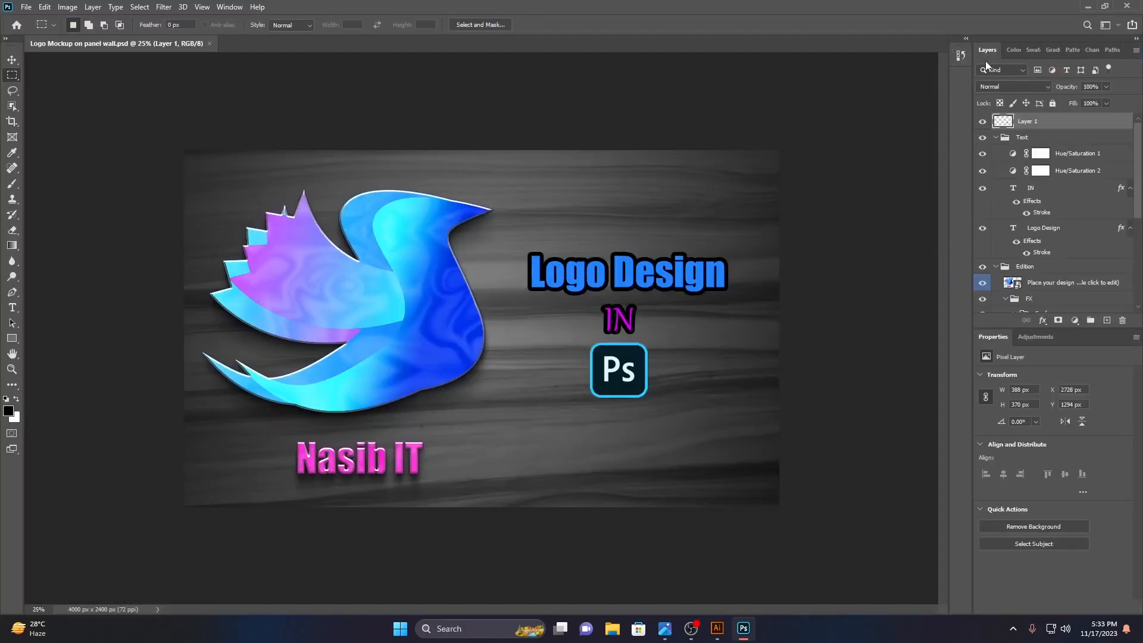
Dock the Properties and Adjustments panels into the Layers panel group so the full layer list has room
click(1035, 337)
drag(1071, 337, 1071, 51)
scroll(630, 294, up, 2)
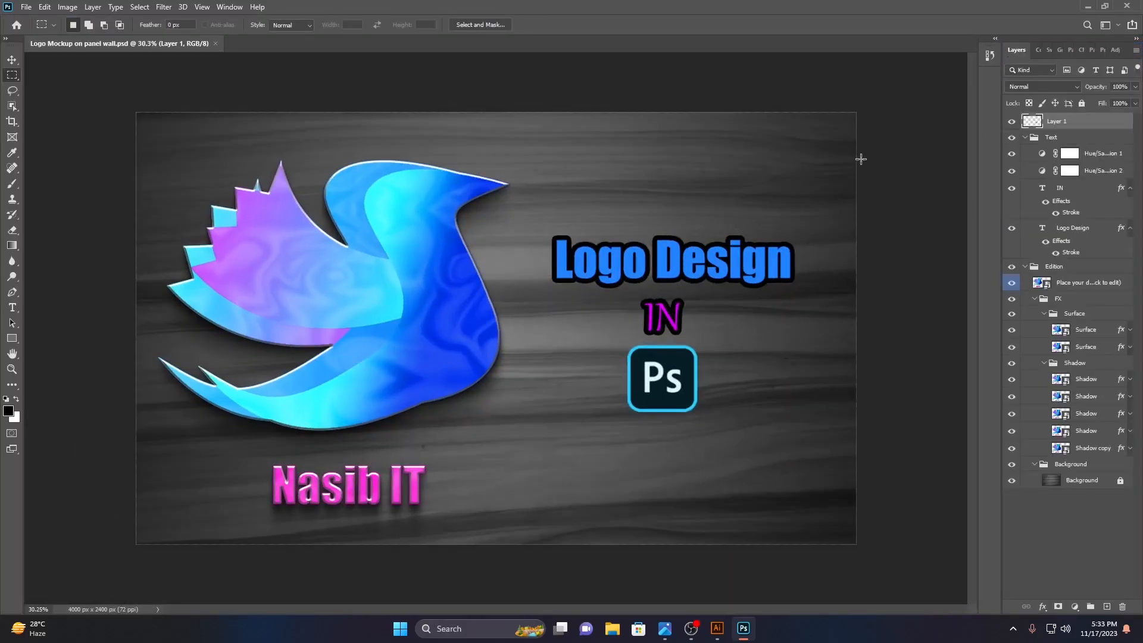
Open the contents of the mockup's "Place your design here" smart object and delete the four bird shape layers
double_click(1046, 286)
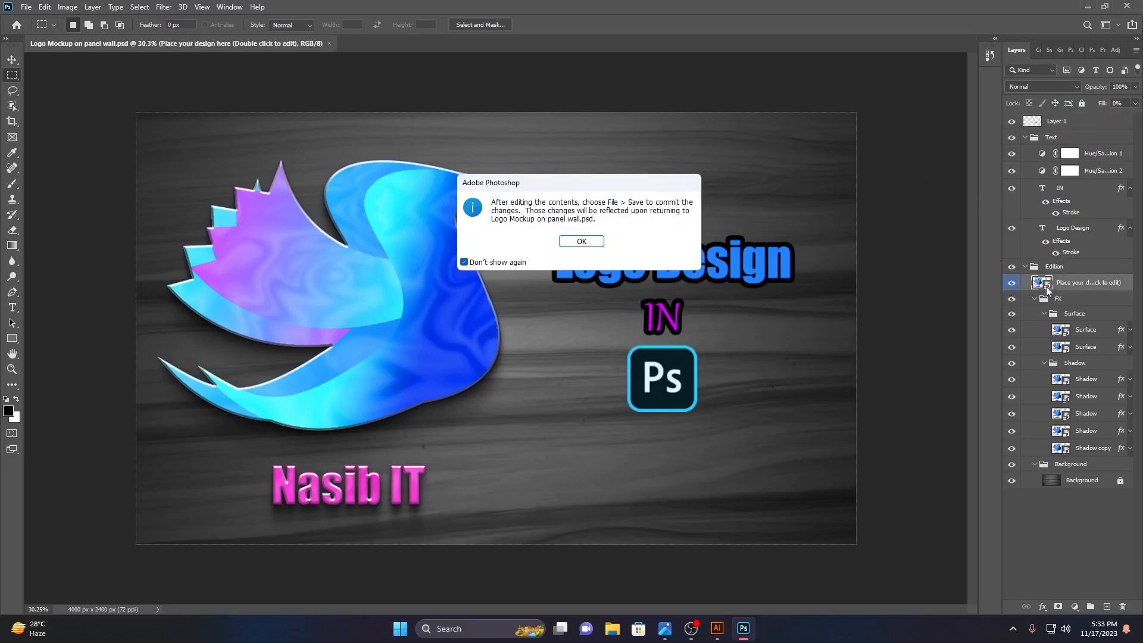
key(Return)
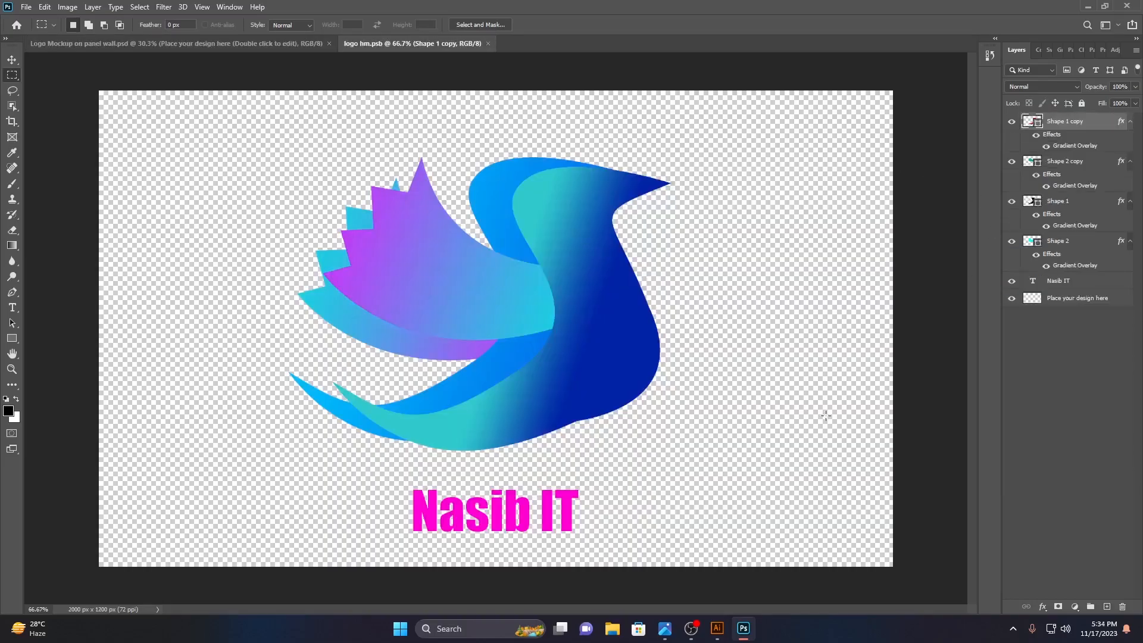
key(v)
drag(753, 365, 306, 291)
key(Delete)
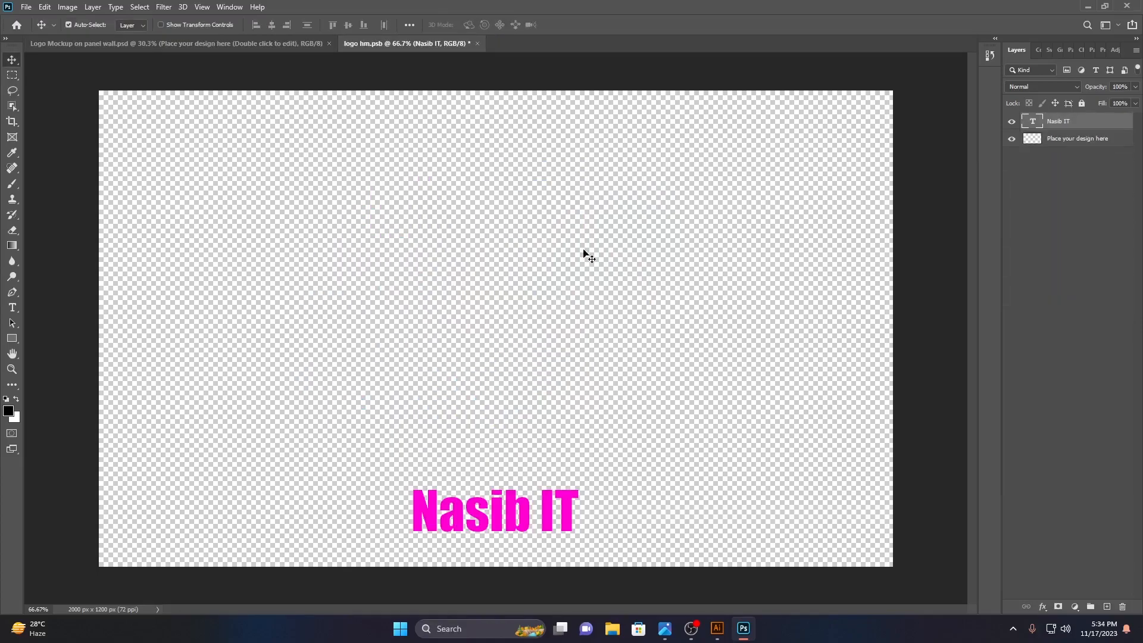
Open the exported HFH PNG logo from the Desktop as a separate document
click(21, 8)
click(48, 32)
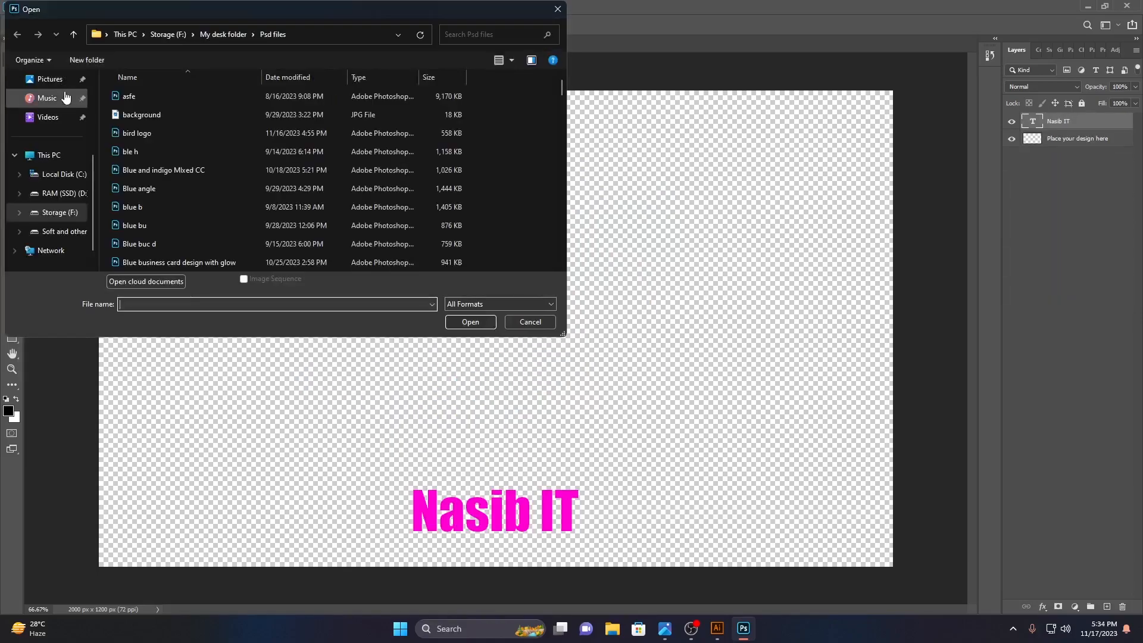
scroll(62, 166, up, 3)
click(50, 158)
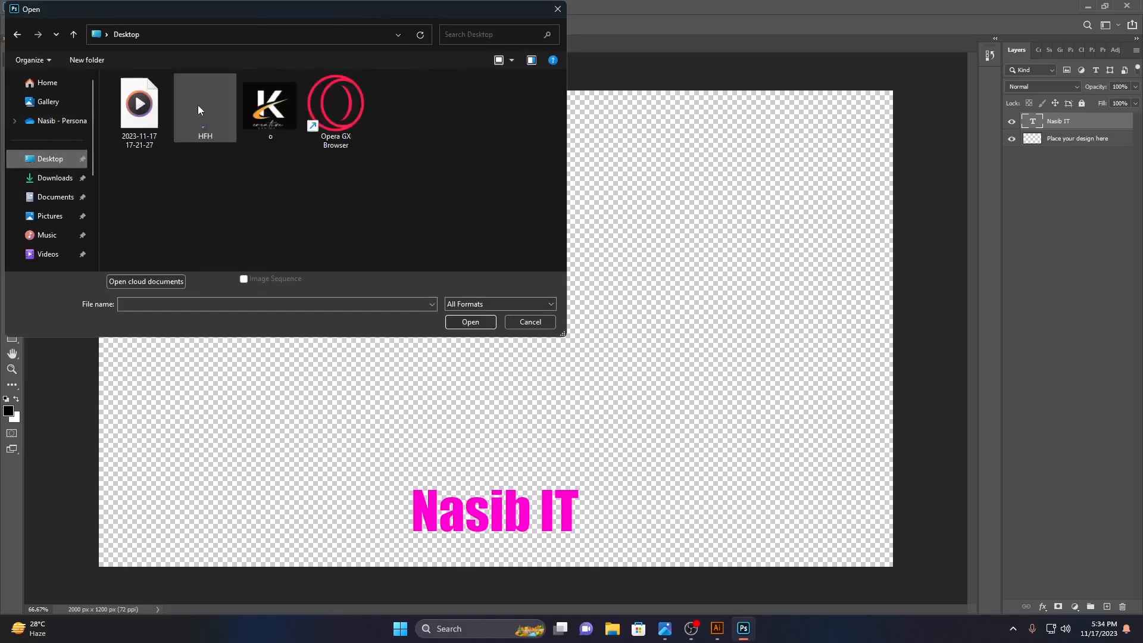
click(206, 113)
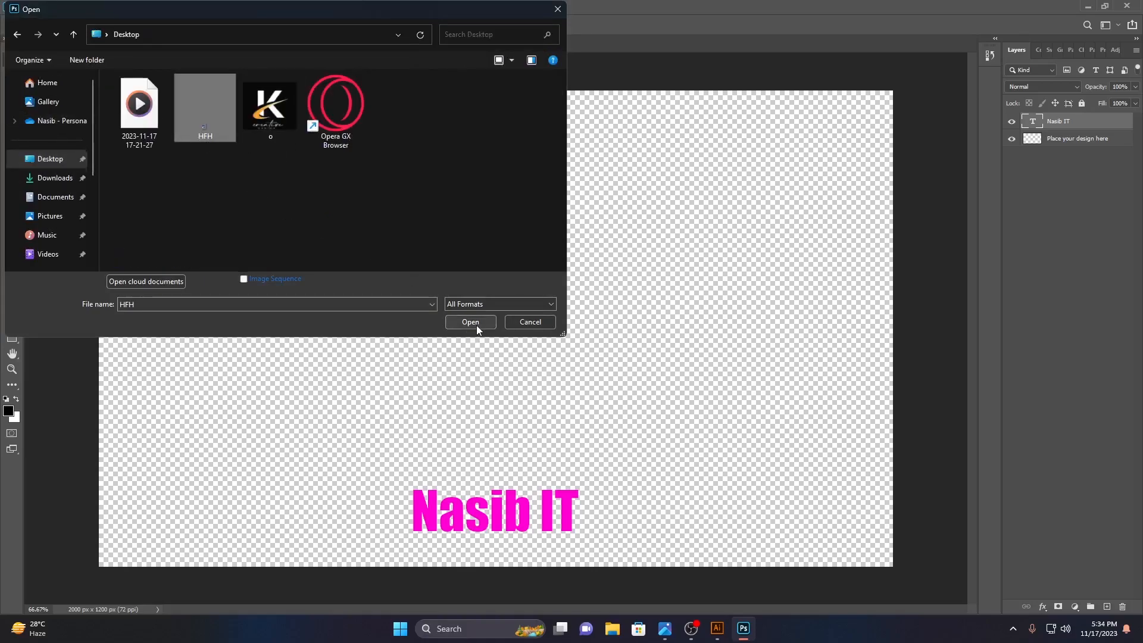
click(475, 323)
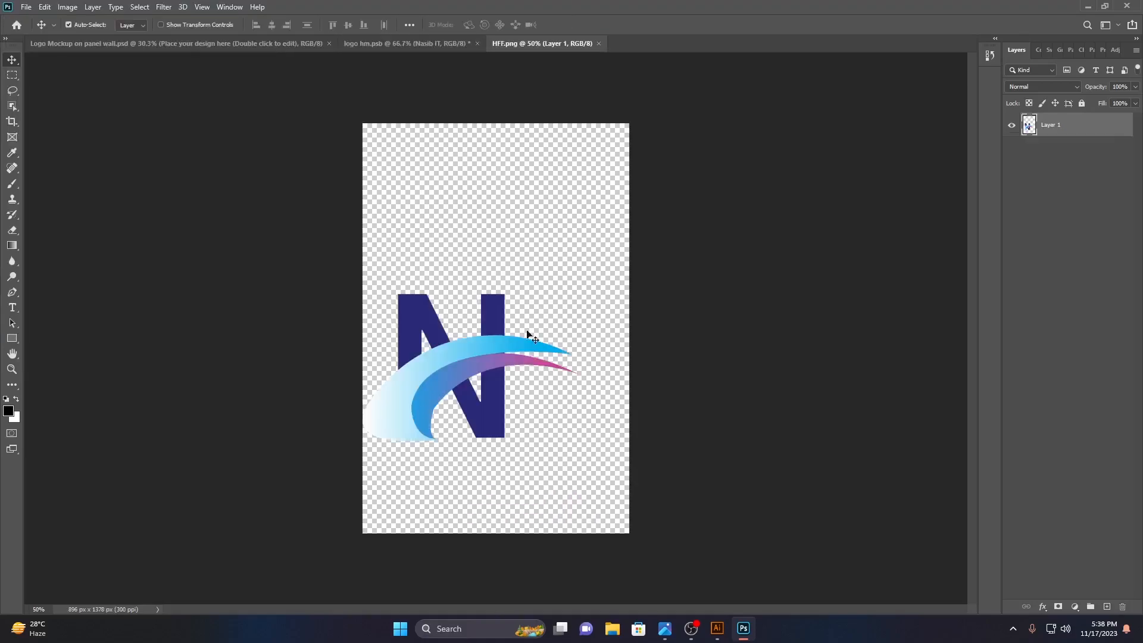
Move the N logo from HFF.png into logo hm.psb and enlarge it to fill most of the space above the Nasib IT text
drag(527, 332, 473, 226)
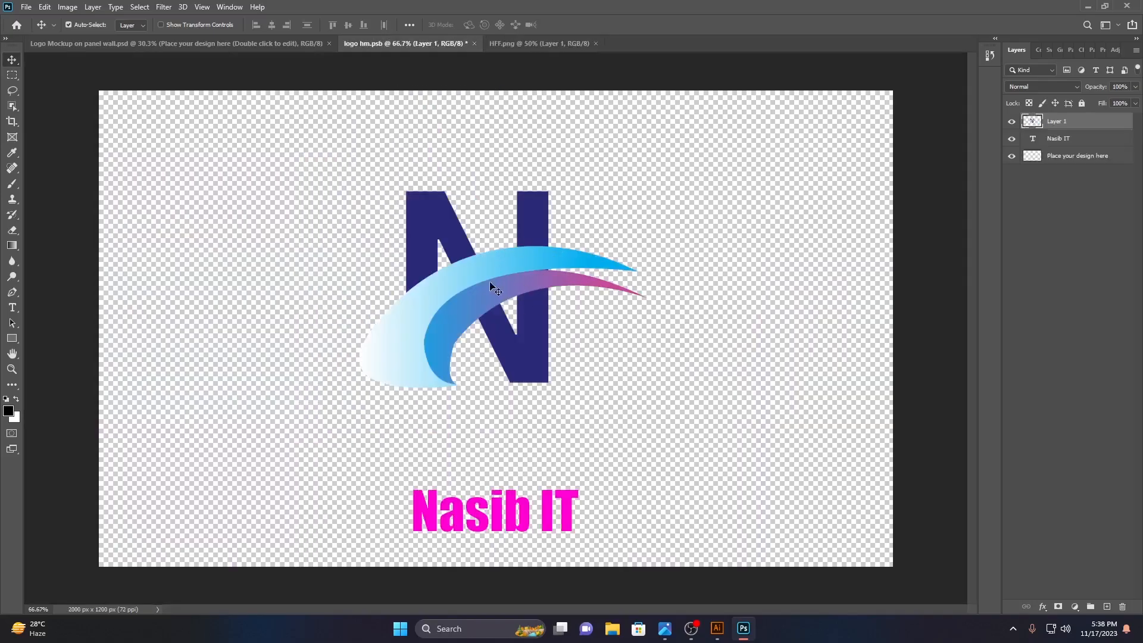
click(433, 189)
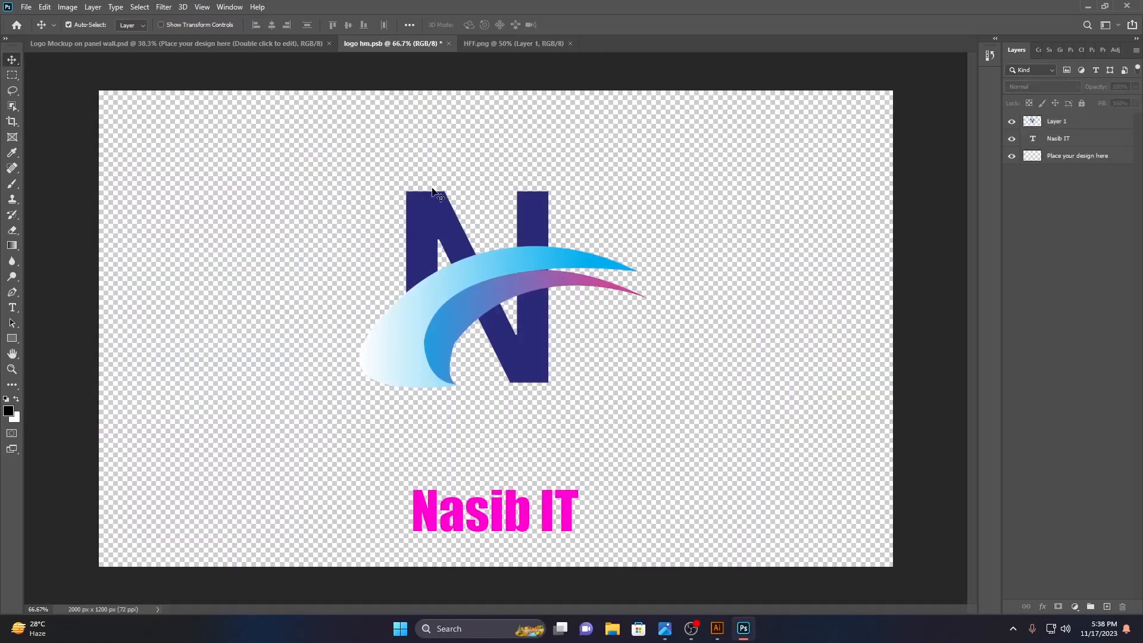
click(545, 281)
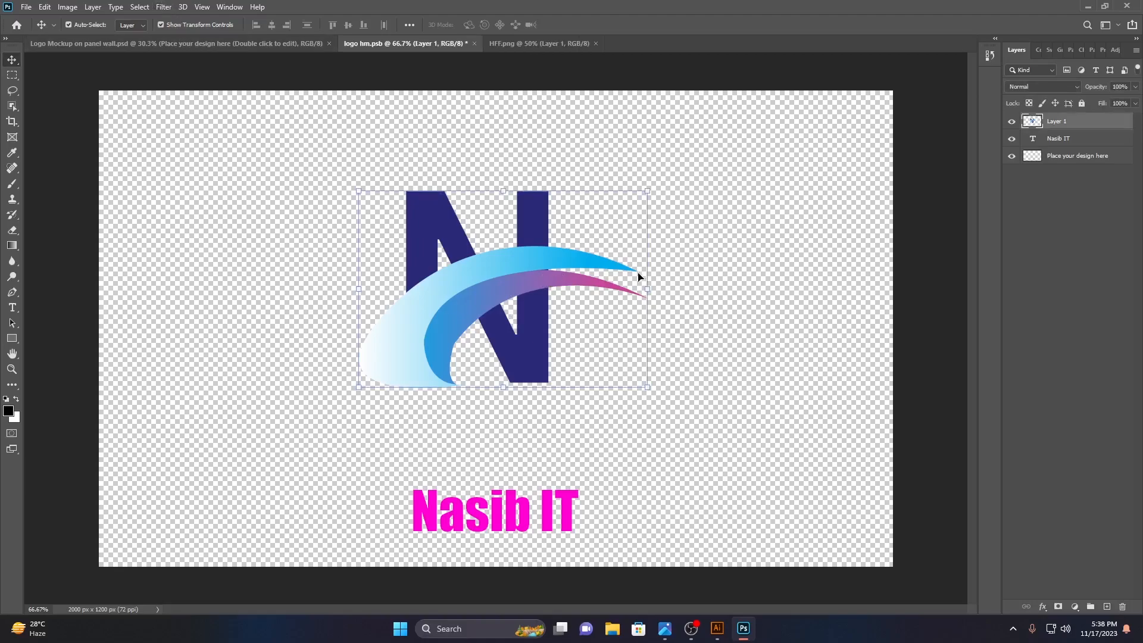
drag(647, 293, 630, 325)
click(590, 25)
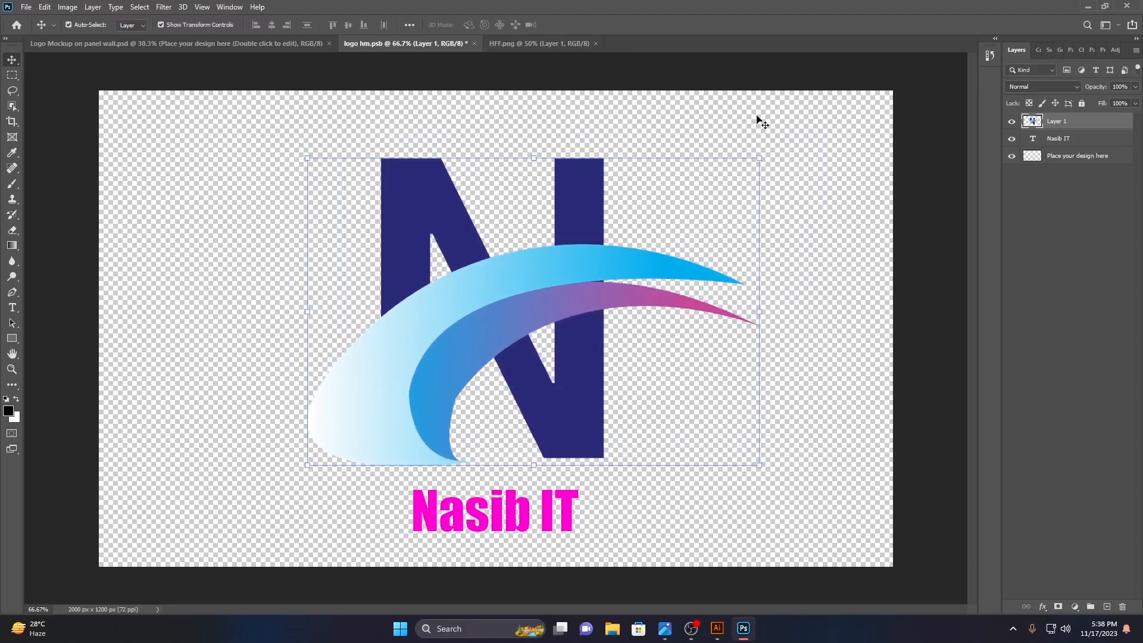
Recolor the Nasib IT text to the dark navy sampled from the letter N
double_click(510, 500)
click(476, 25)
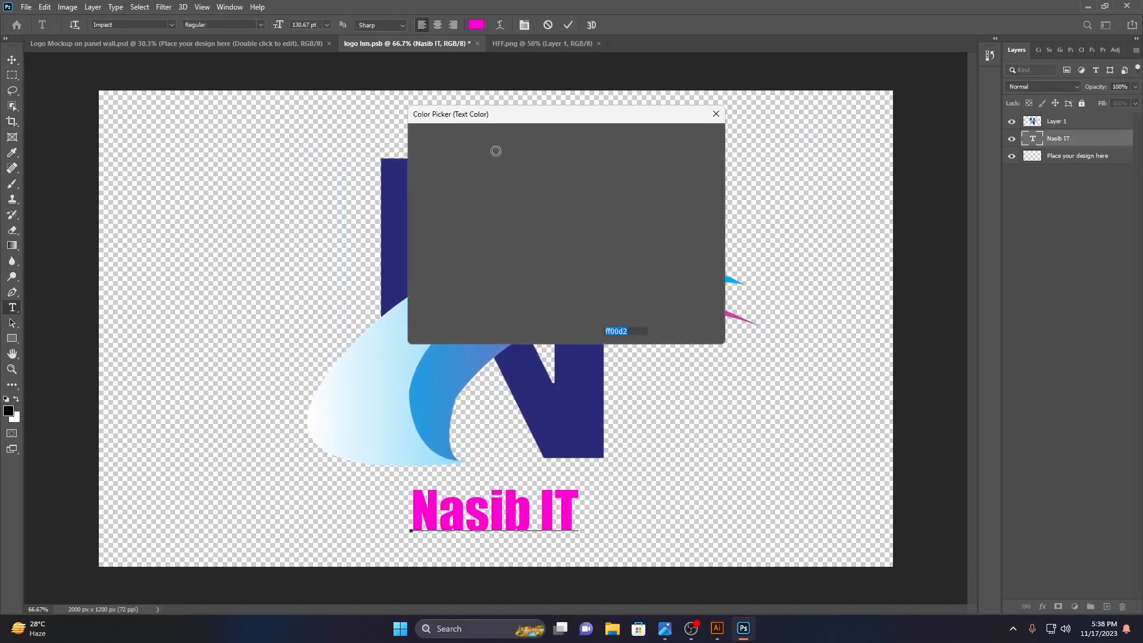
click(396, 221)
click(684, 136)
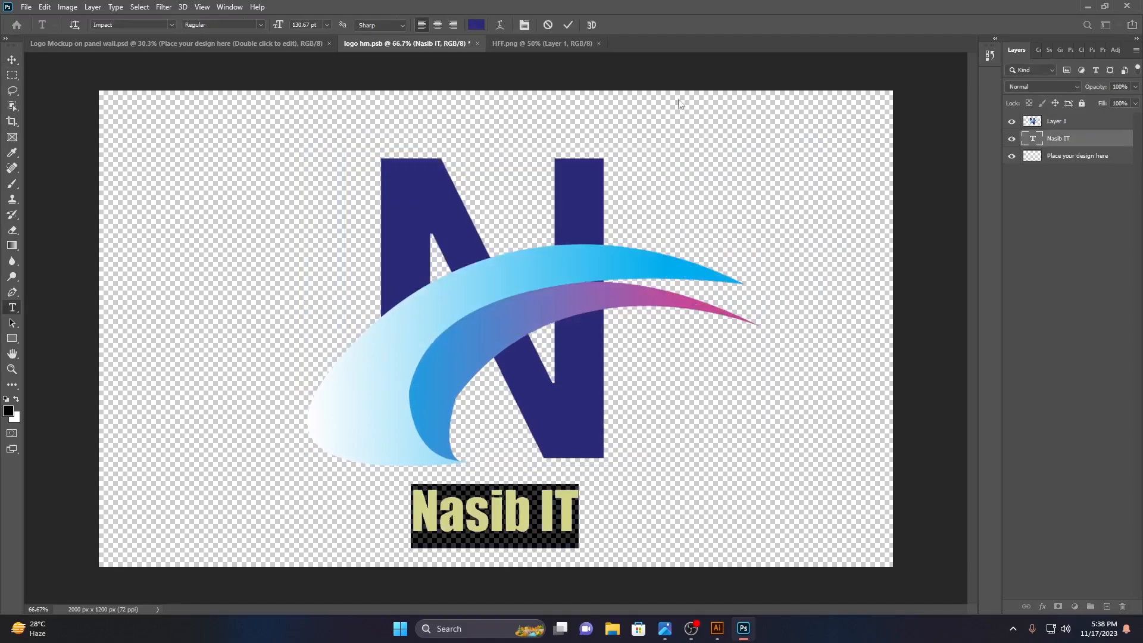
click(569, 25)
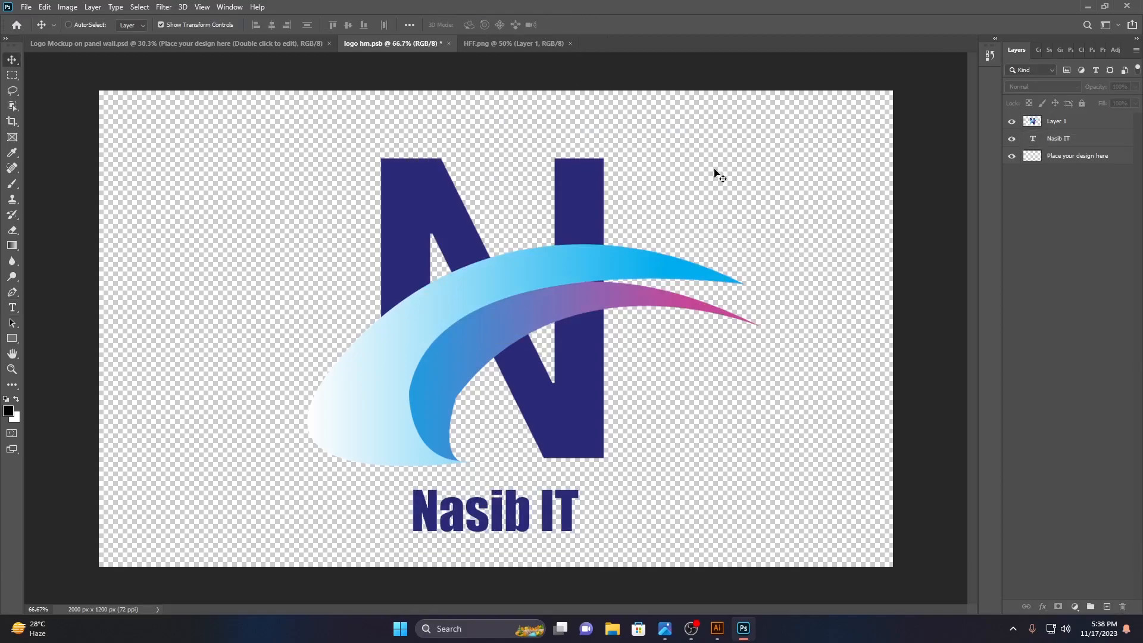
Save the smart object contents to update the wall mockup, and close both logo hm.psb and HFF.png
key(ctrl+s)
click(448, 43)
key(ctrl+w)
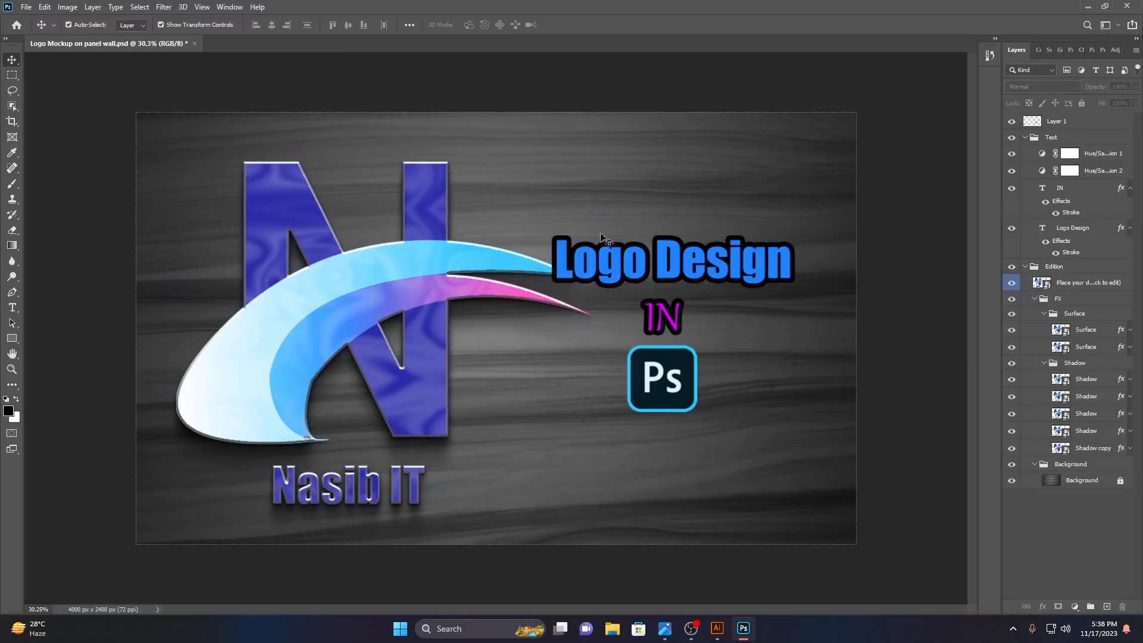
Move the Logo Design text slightly to the right so it clears the tips of the logo's swooshes
click(657, 268)
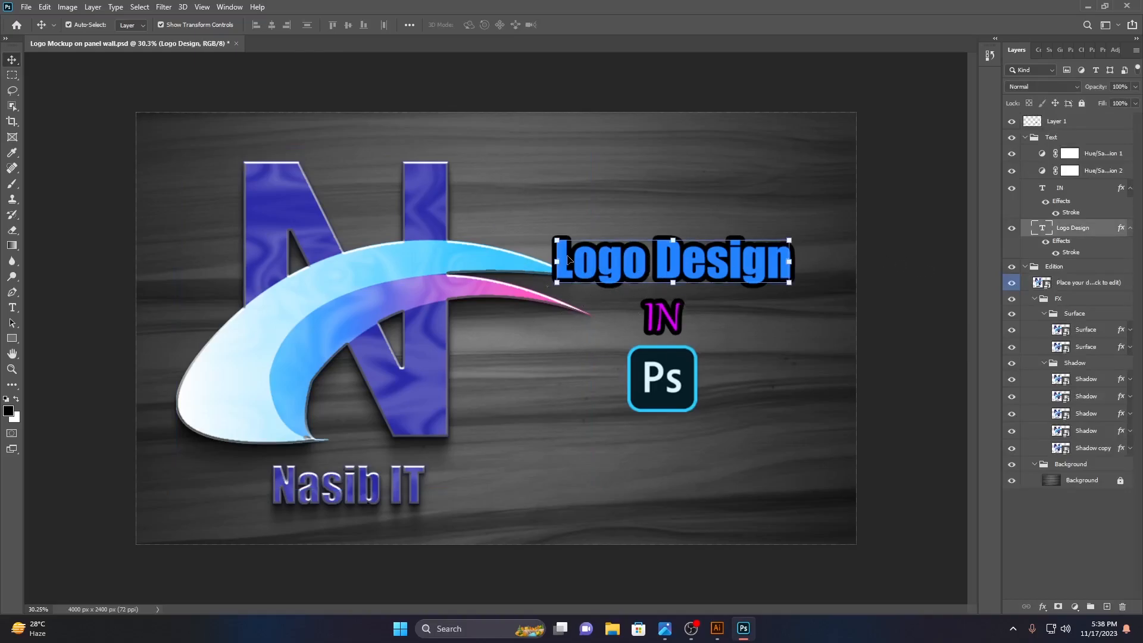
drag(683, 257, 716, 254)
click(717, 233)
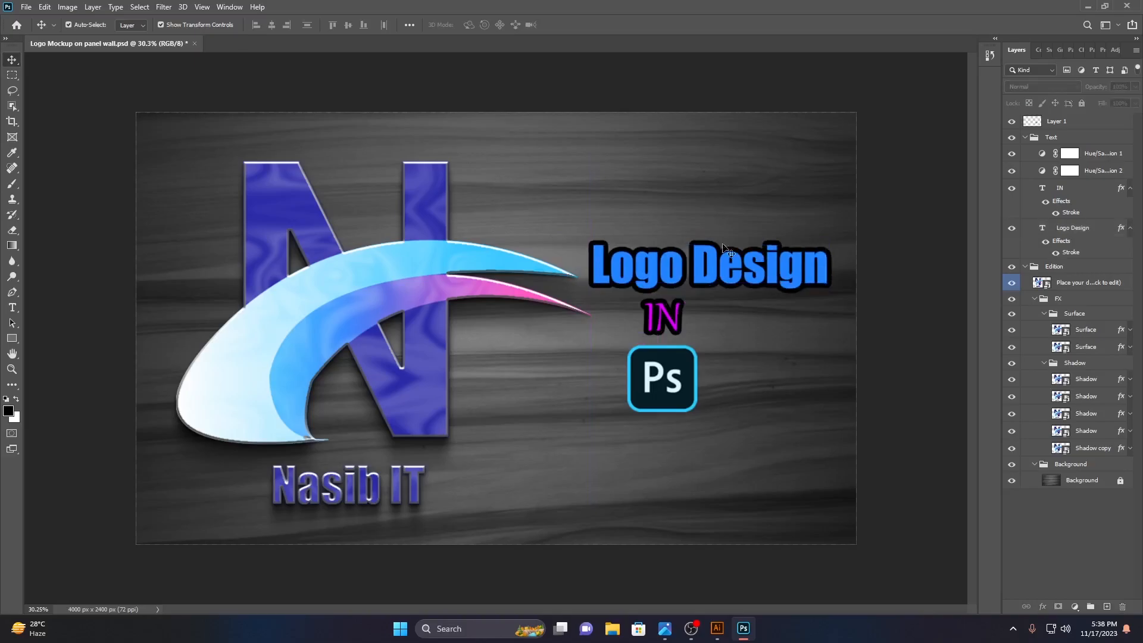
scroll(761, 361, up, 1)
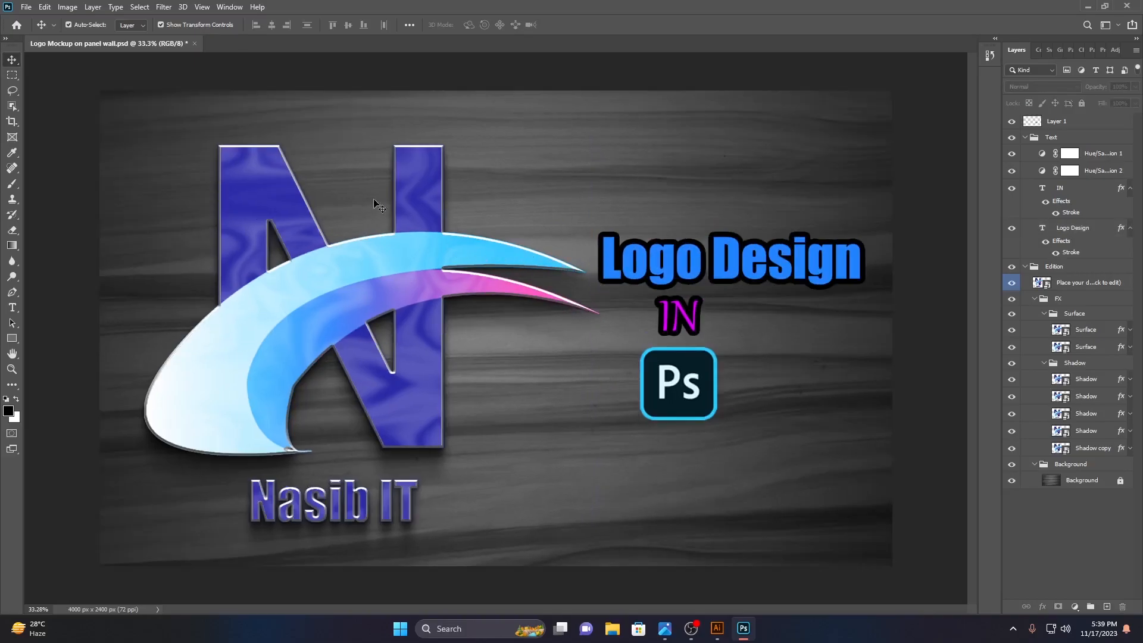